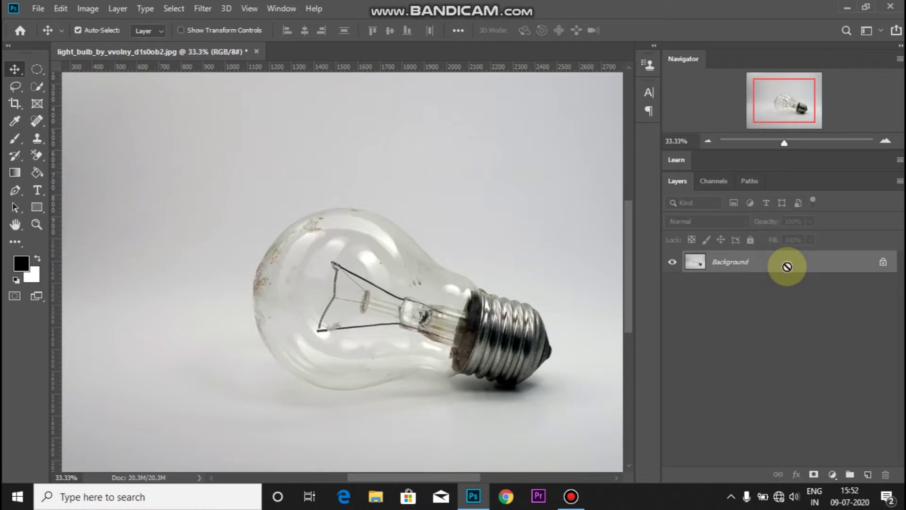
Duplicate the bulb photo into Layer 1 and hide the original Background layer.
key("ctrl+j")
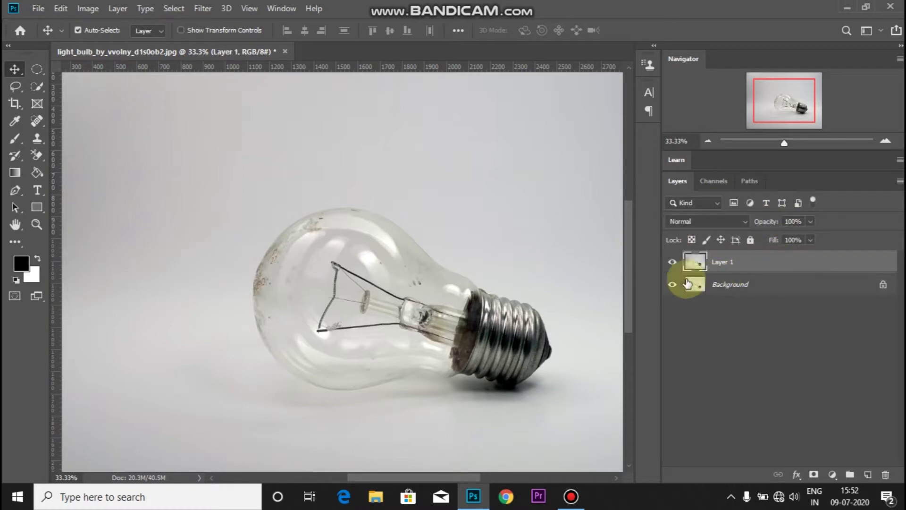
left_click(671, 285)
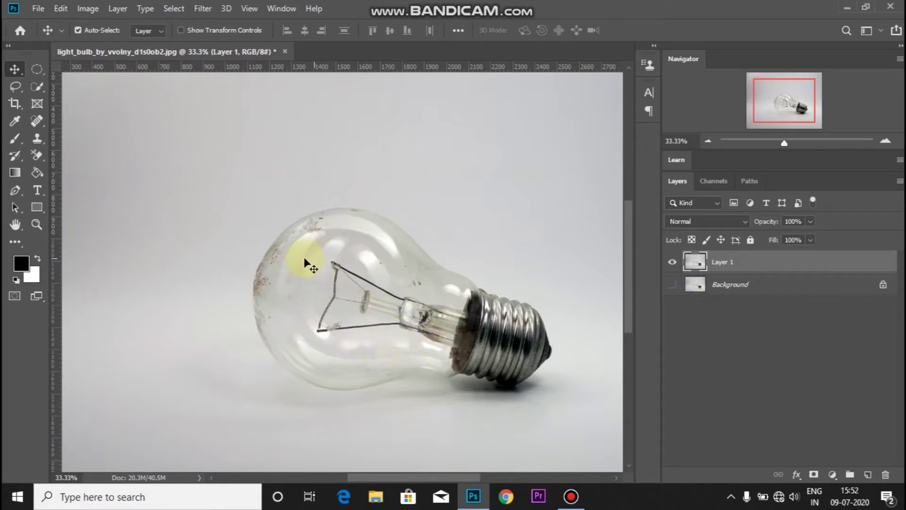
Lasso a freehand outline around the filament inside the bulb.
left_click(11, 88)
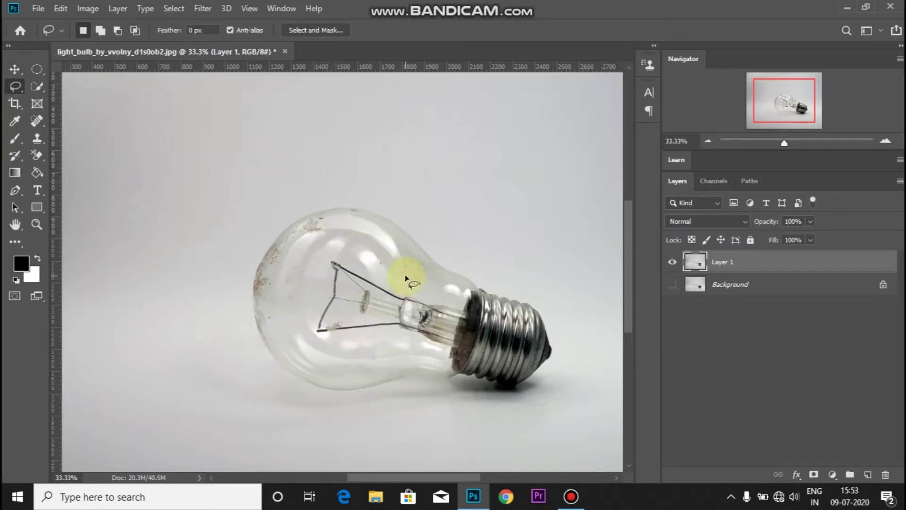
left_click_drag(405, 279, 333, 247)
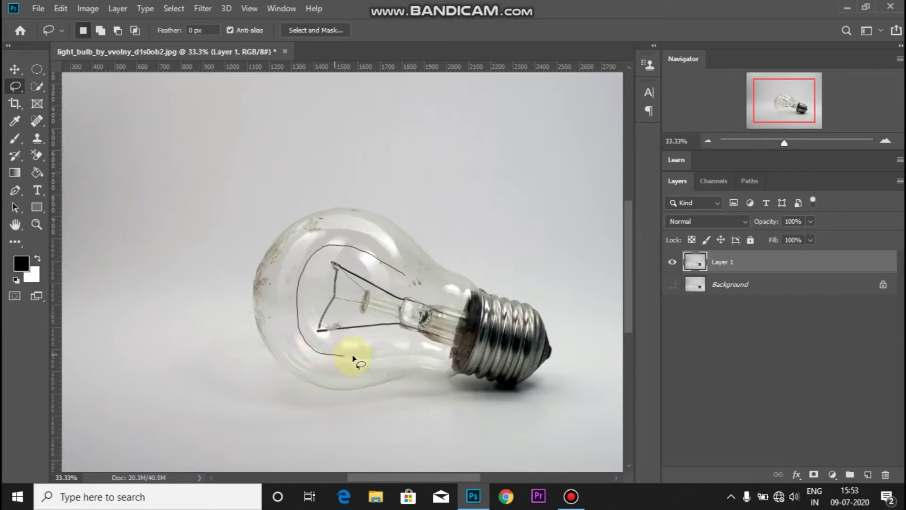
left_click_drag(379, 348, 417, 296)
left_click_drag(401, 273, 402, 275)
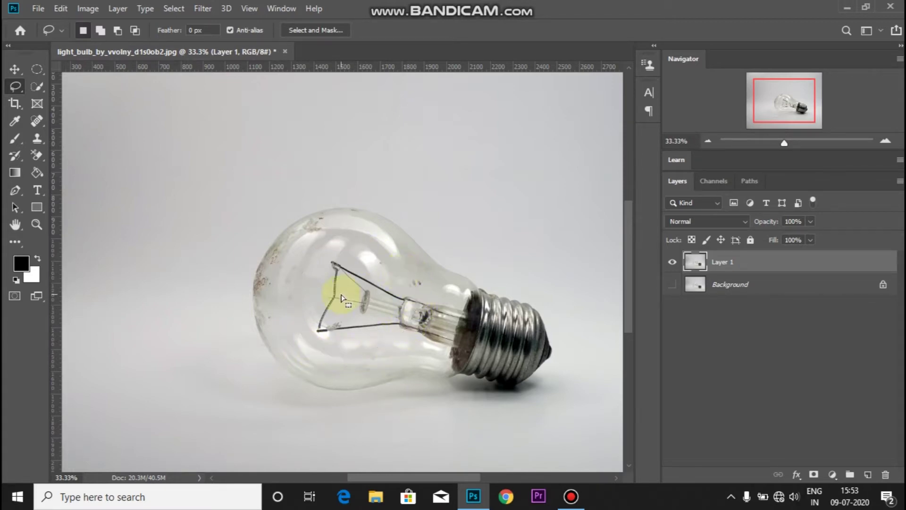
Content-Aware Fill the filament selection so clear glass replaces the wires.
right_click(335, 293)
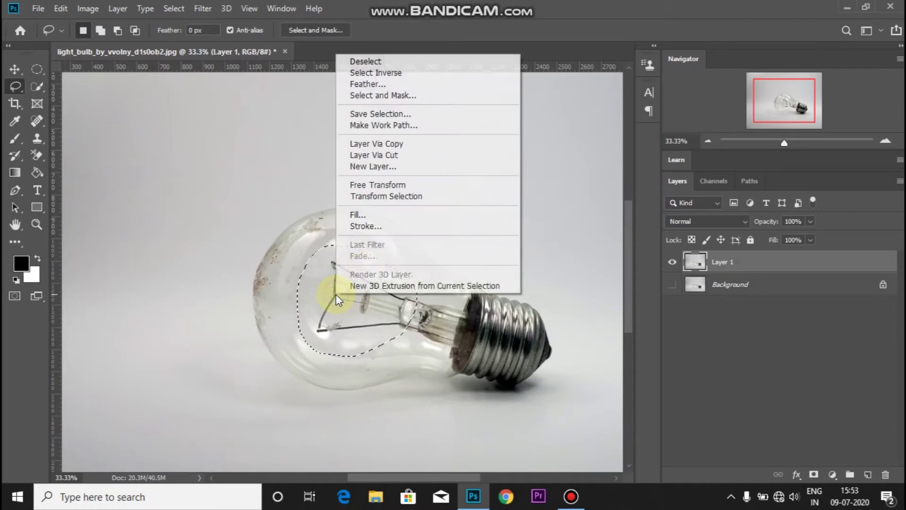
left_click(372, 214)
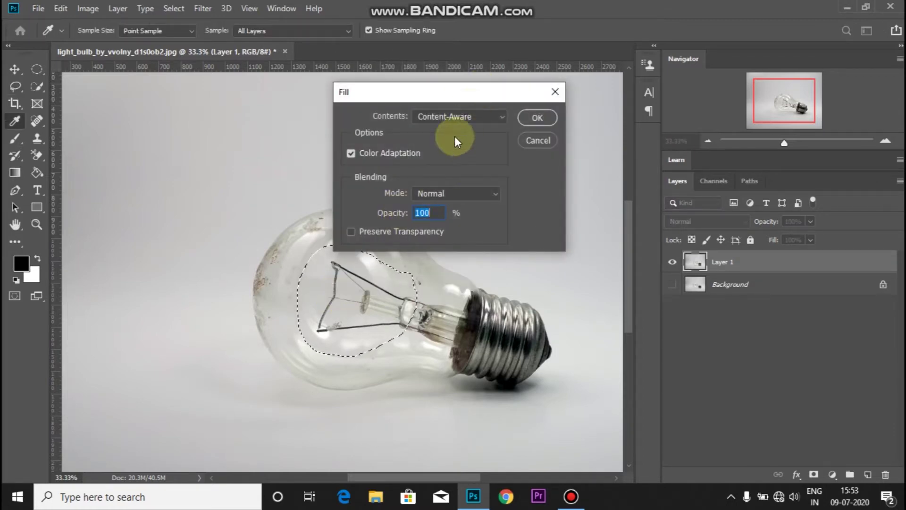
left_click(482, 115)
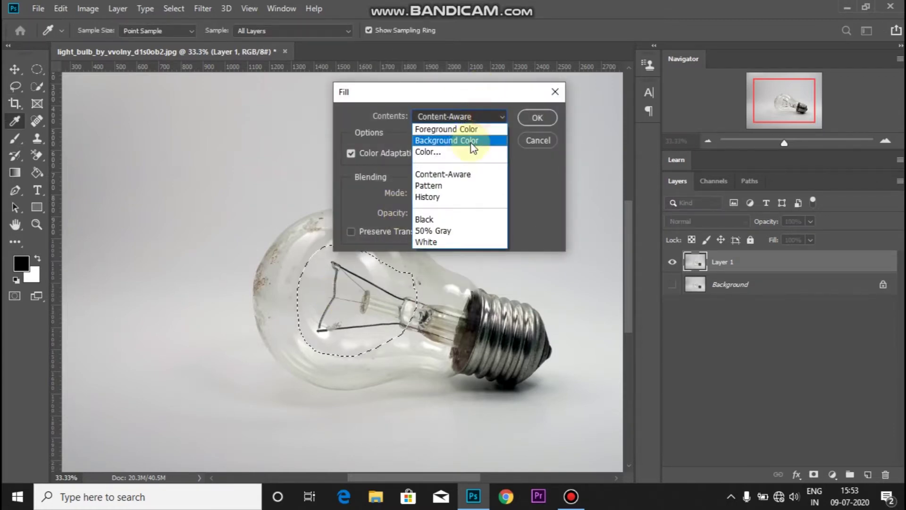
left_click(446, 176)
left_click(553, 94)
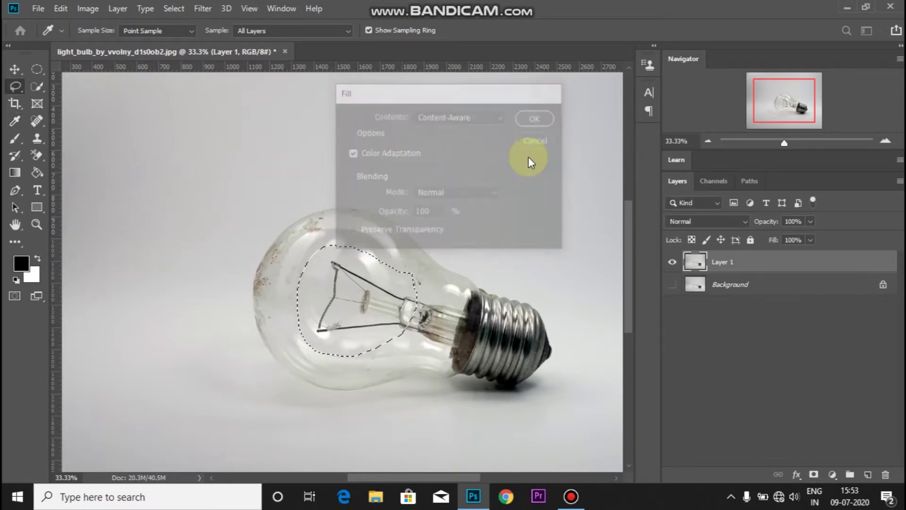
key("l")
right_click(340, 306)
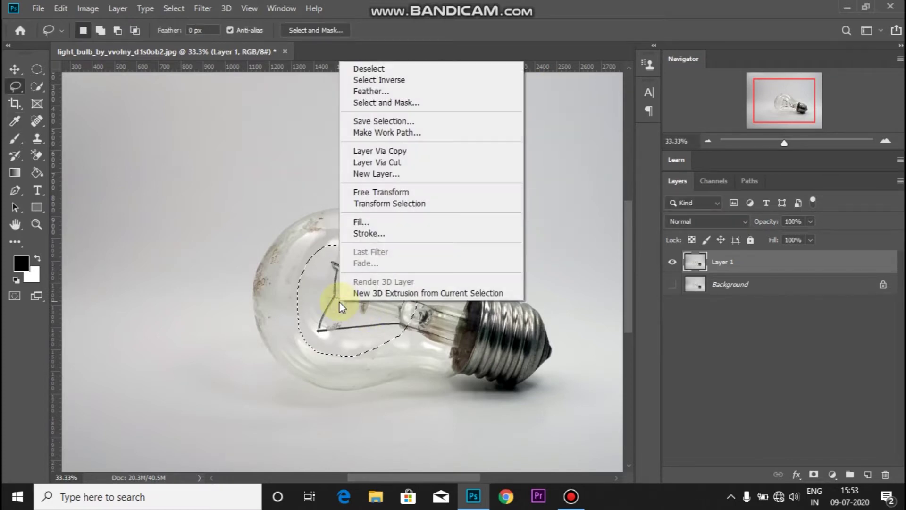
left_click(390, 222)
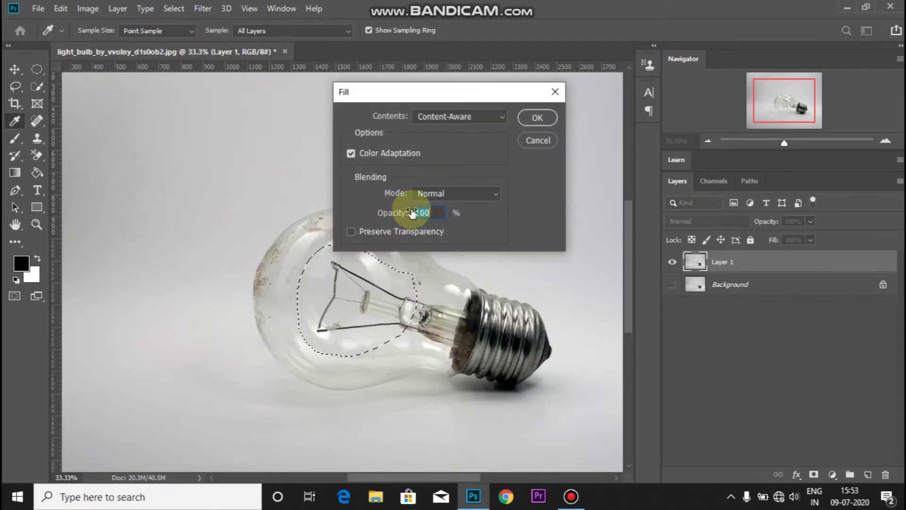
left_click(460, 116)
left_click(446, 174)
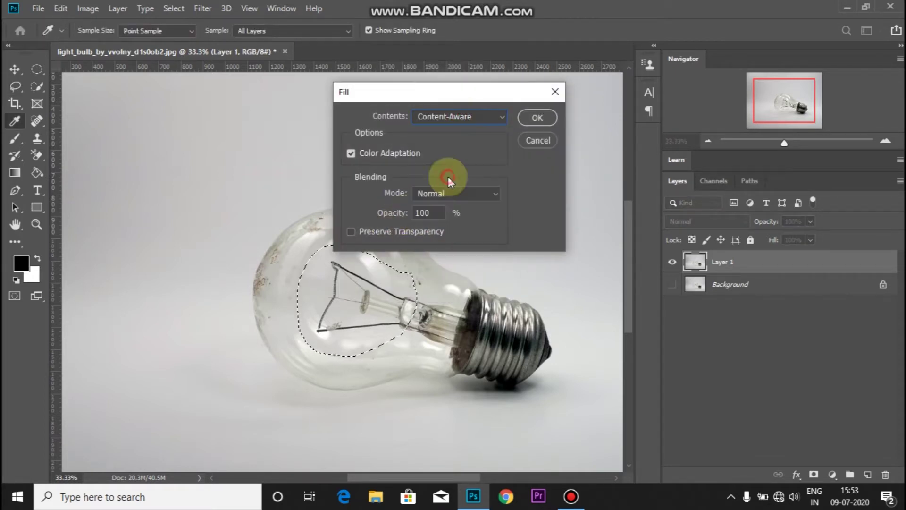
left_click(529, 118)
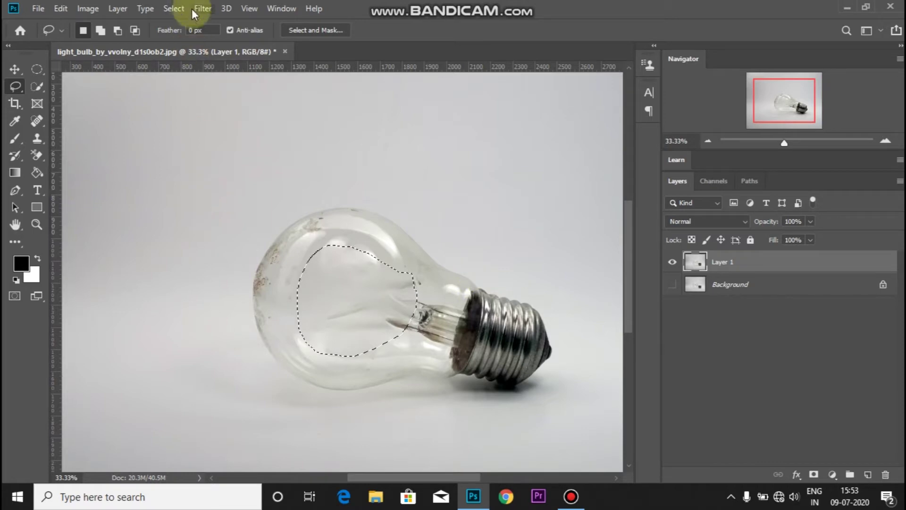
Deselect, then lasso around the leftover filament stem near the metal neck.
left_click(170, 8)
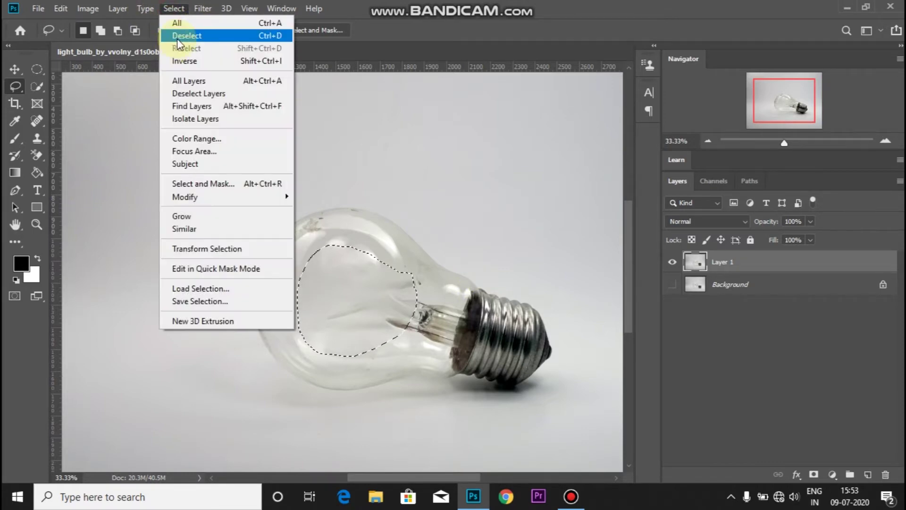
left_click(184, 36)
left_click_drag(428, 291, 404, 298)
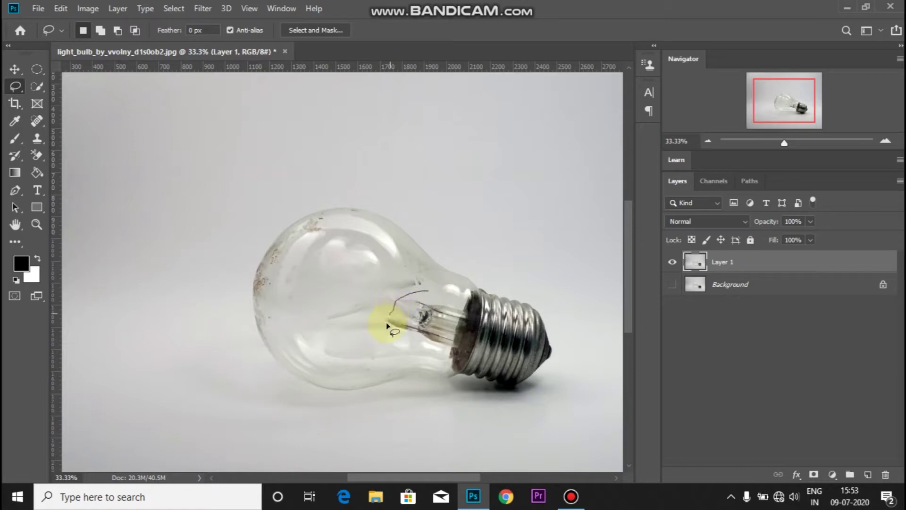
mouse_move(390, 332)
left_mouse_down()
mouse_move(419, 345)
mouse_move(435, 313)
mouse_move(428, 291)
left_mouse_up()
Content-Aware Fill the stem selection and zoom in on the bulb's neck.
right_click(418, 321)
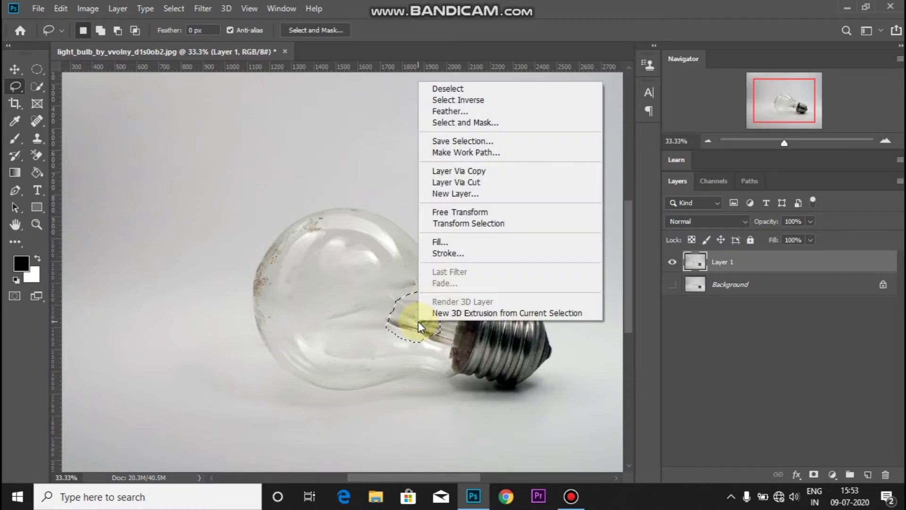
left_click(447, 246)
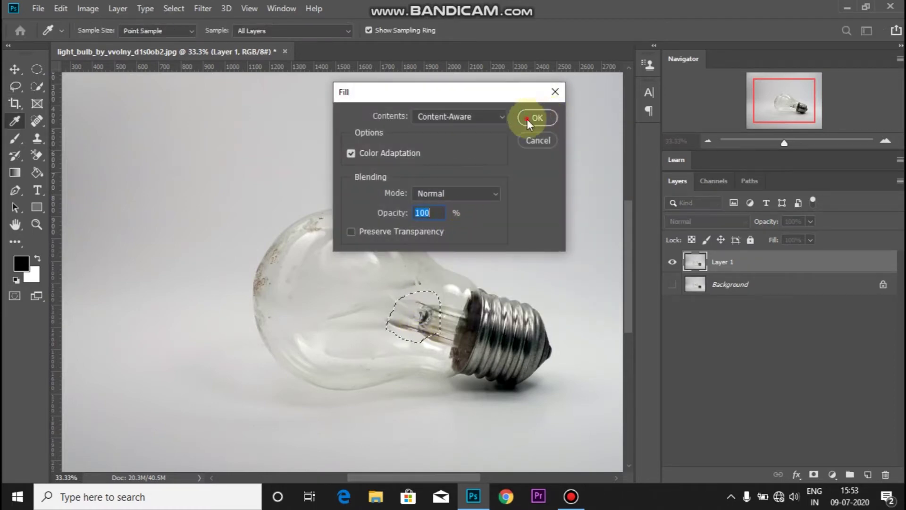
left_click(527, 119)
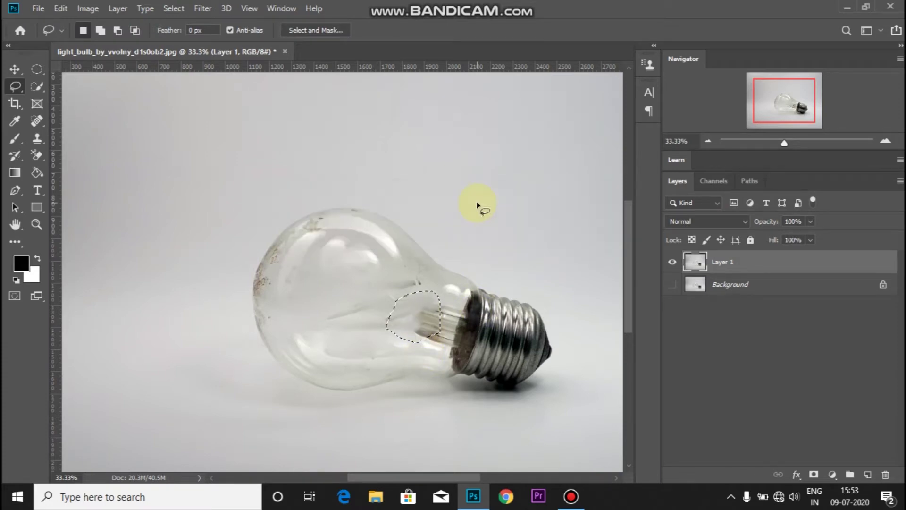
key("ctrl+plus")
key("ctrl+plus")
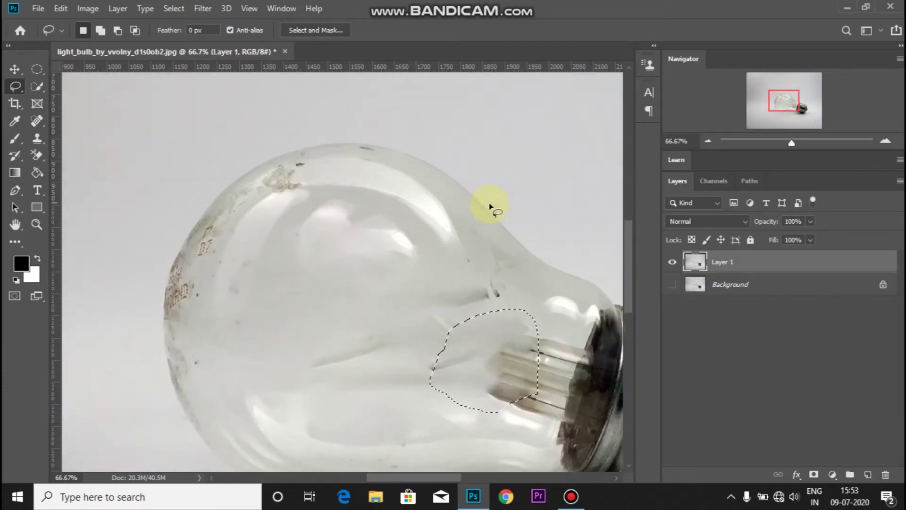
scroll(470, 318, "down", 2)
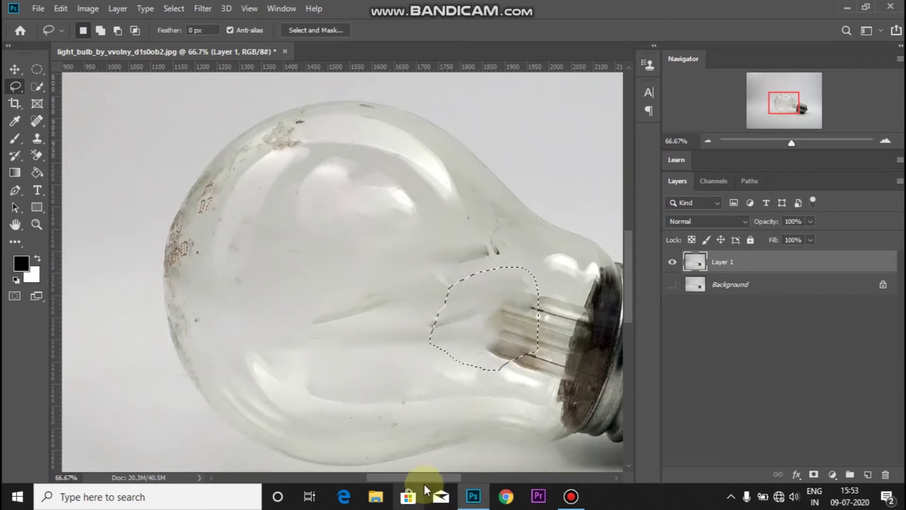
scroll(432, 475, "right", 2)
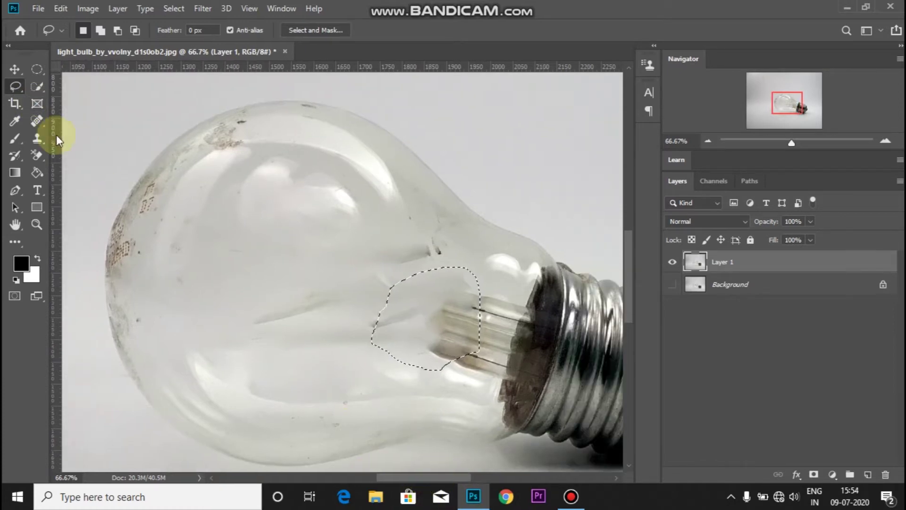
Clone Stamp clean glass over the last stem fragments by the neck, with the selection cleared.
left_click(41, 135)
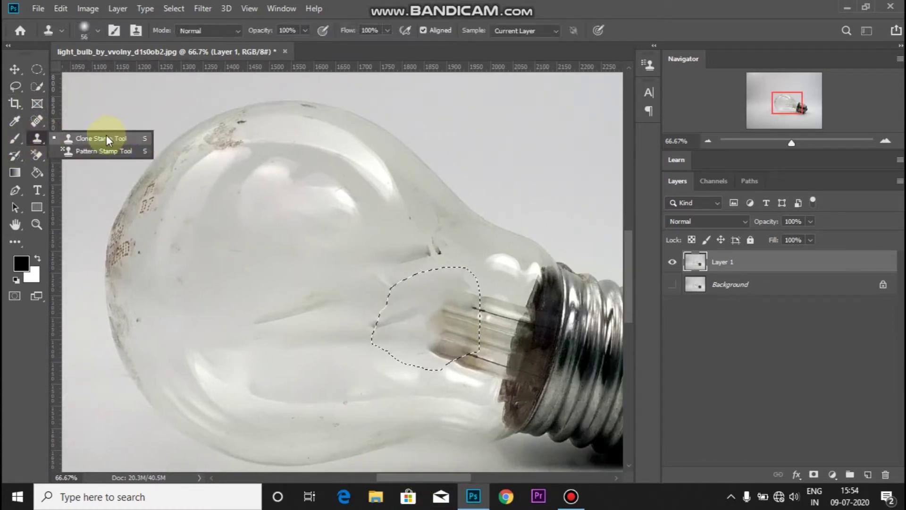
left_click(106, 137)
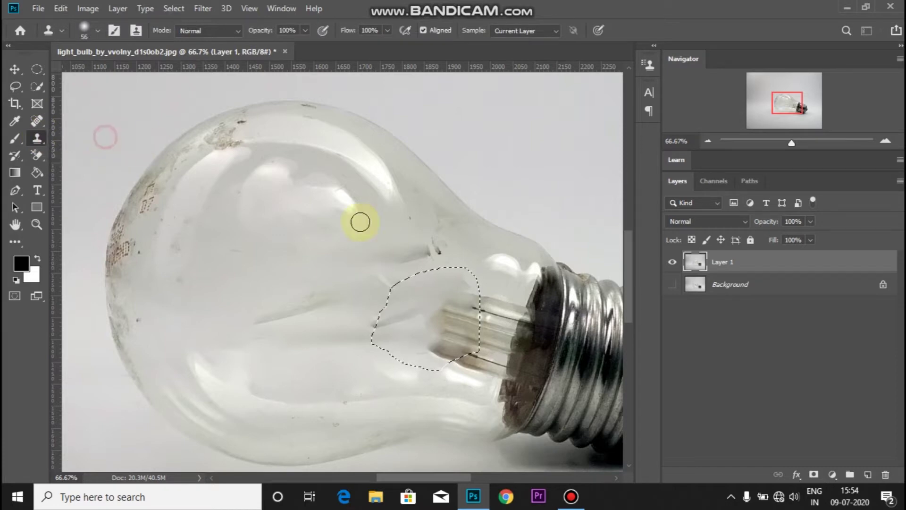
left_click(188, 7)
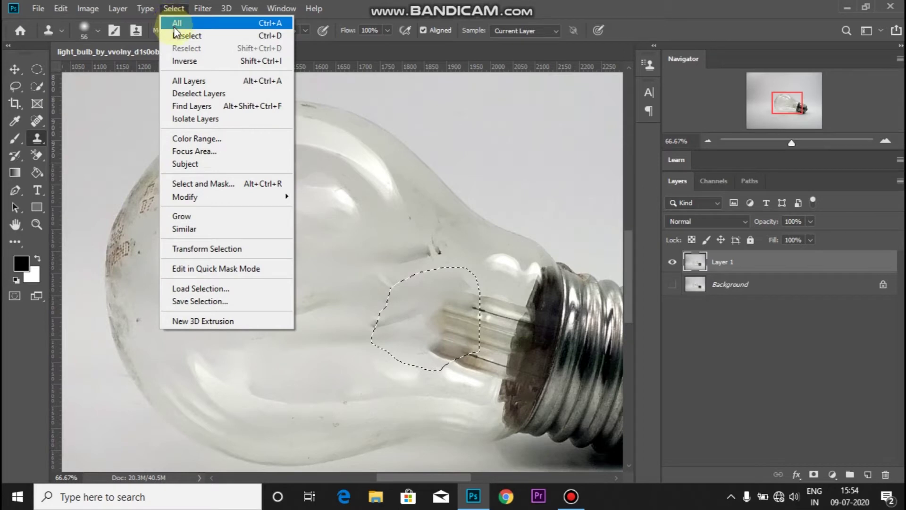
left_click(176, 33)
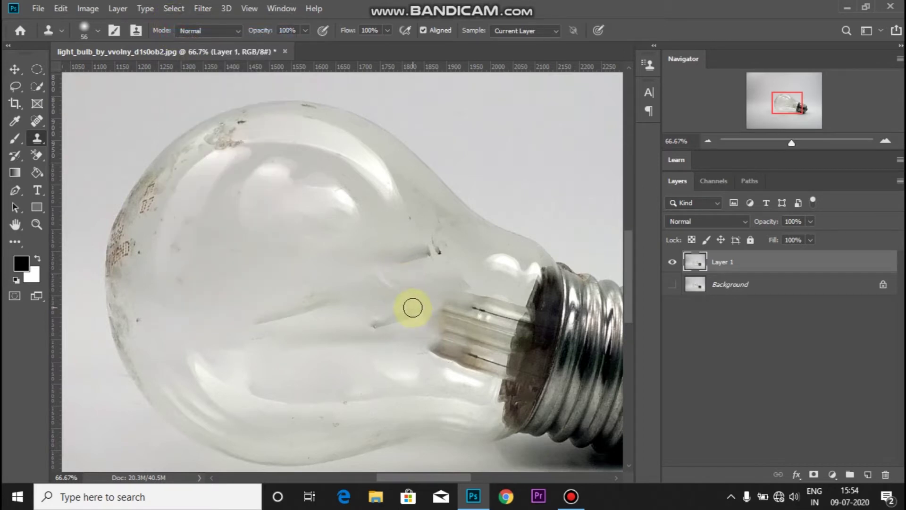
left_click(446, 275, "alt")
mouse_move(491, 312)
left_mouse_down()
mouse_move(523, 301)
mouse_move(461, 287)
mouse_move(515, 317)
mouse_move(433, 316)
mouse_move(501, 326)
mouse_move(449, 324)
mouse_move(509, 350)
mouse_move(443, 357)
mouse_move(532, 283)
mouse_move(505, 385)
mouse_move(360, 319)
mouse_move(370, 320)
mouse_move(259, 319)
mouse_move(363, 277)
mouse_move(415, 238)
mouse_move(431, 264)
mouse_move(406, 357)
left_mouse_up()
key("ctrl+minus")
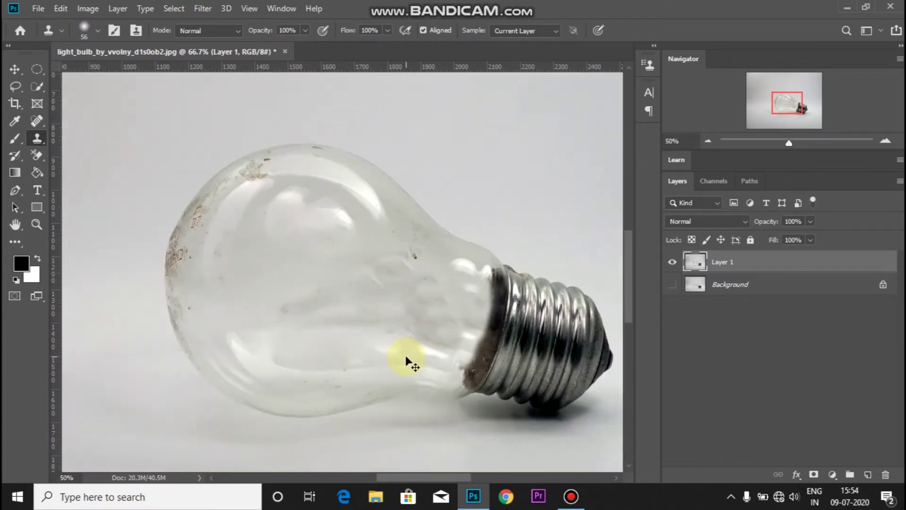
key("ctrl+minus")
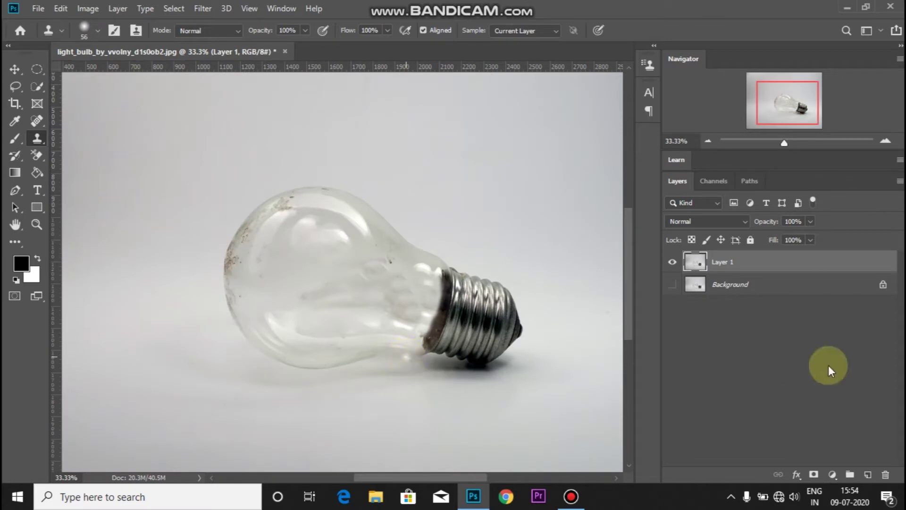
Add new Layer 2 and select a thin flat ellipse beneath the bulb.
left_click(867, 475)
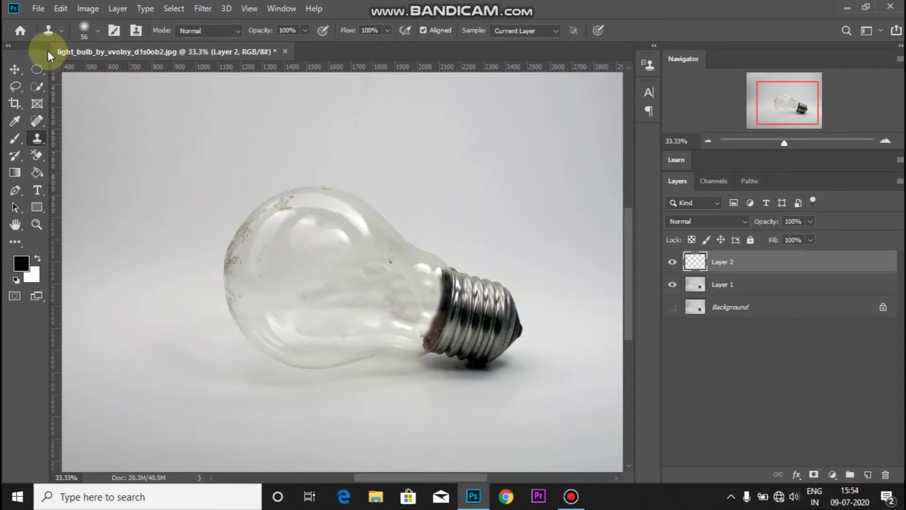
left_click(39, 69)
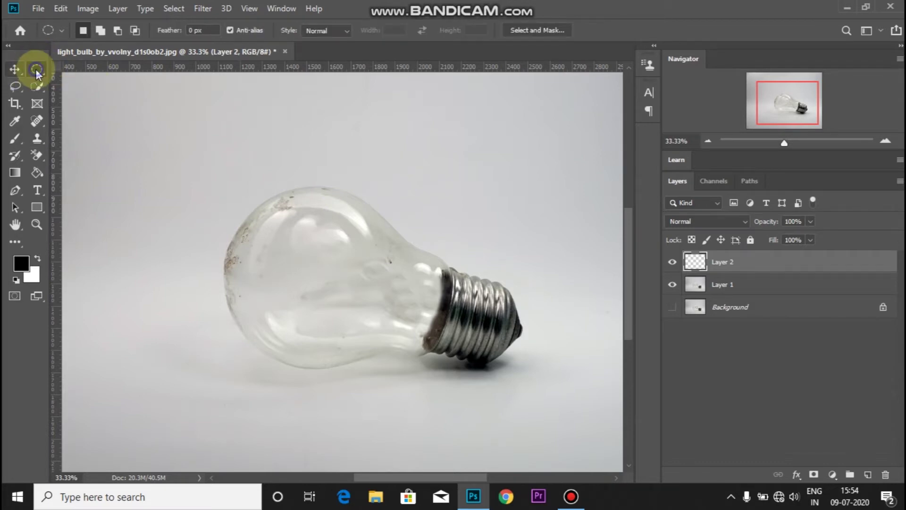
right_click(37, 71)
left_click(75, 84)
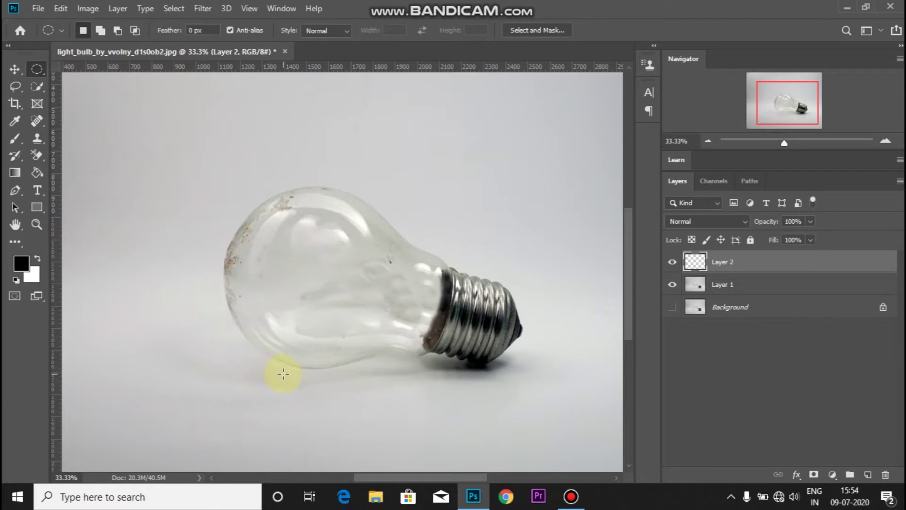
left_click_drag(277, 370, 506, 374)
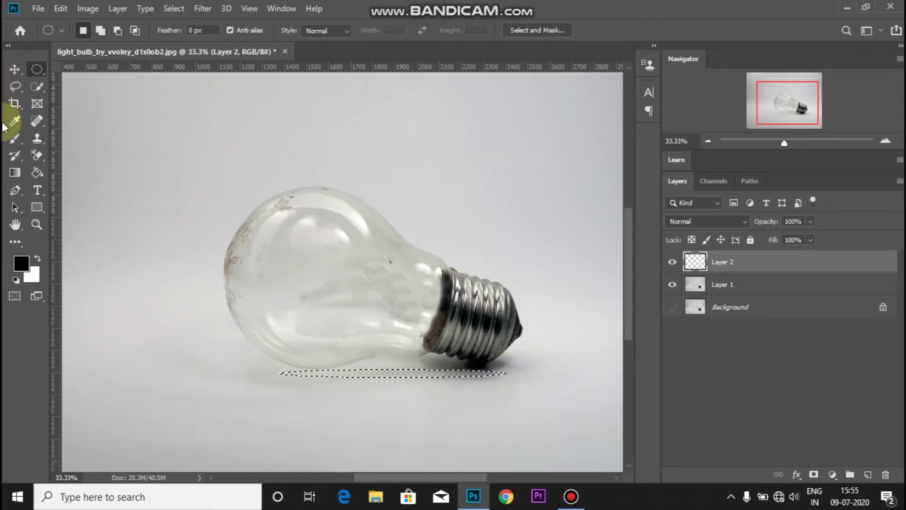
Fill the ellipse with black using the Paint Bucket, then deselect.
left_click(37, 174)
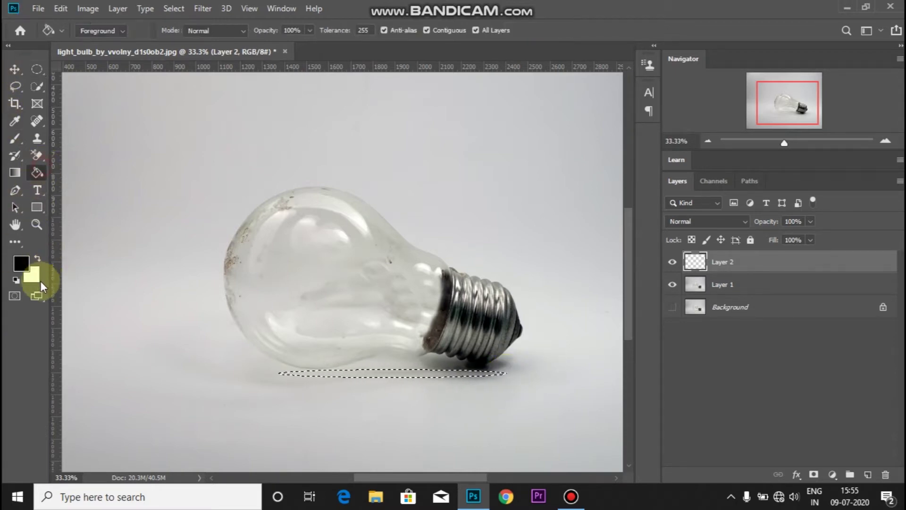
left_click(377, 374)
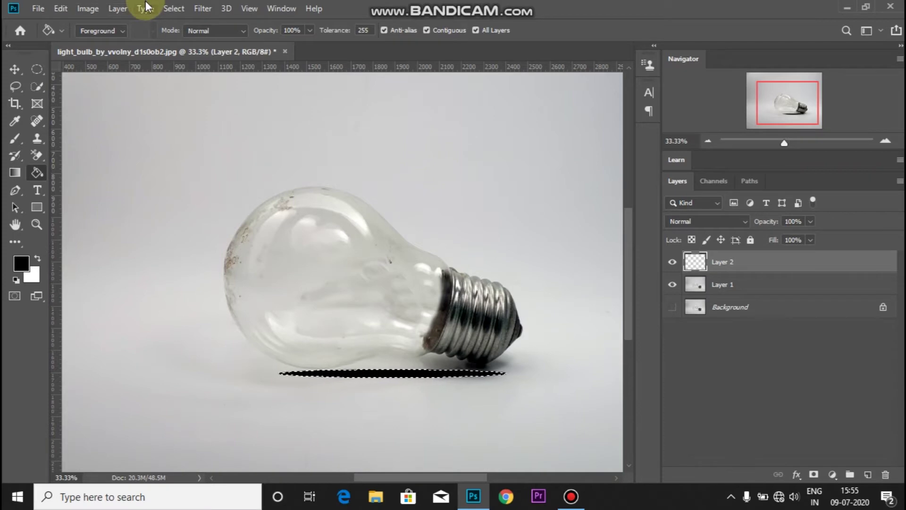
left_click(178, 13)
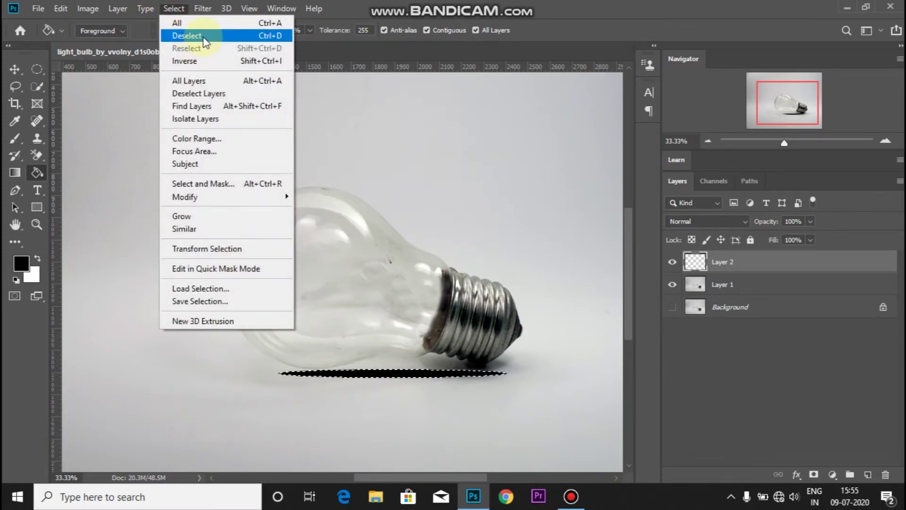
left_click(204, 40)
left_click(201, 10)
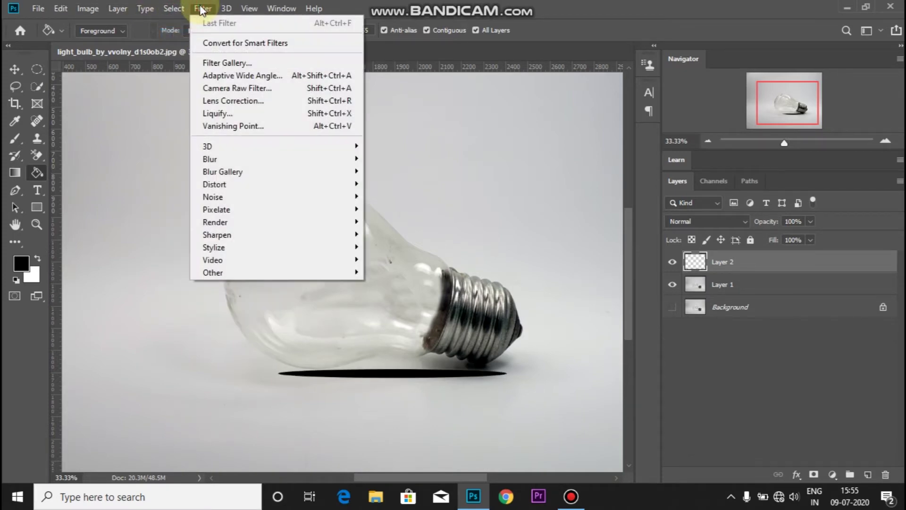
mouse_move(210, 158)
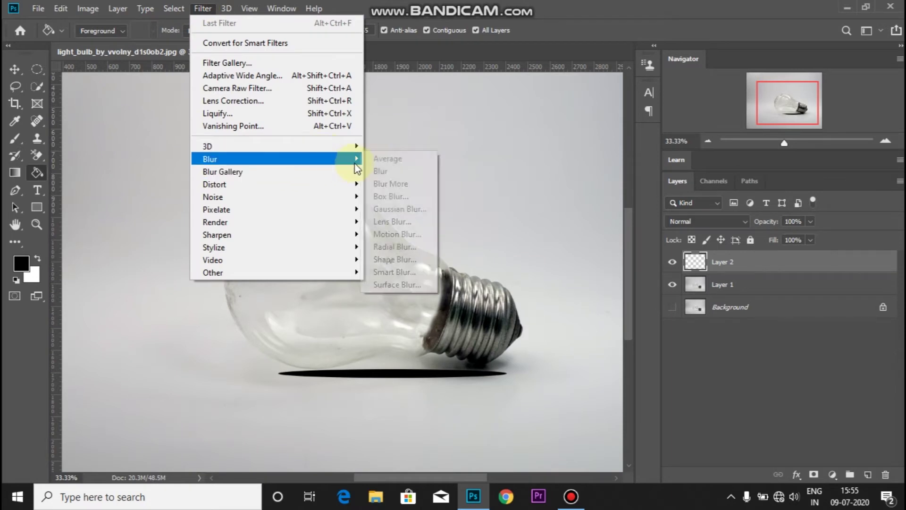
Gaussian Blur the black oval on Layer 2 and drop the layer opacity to 40%.
left_click(413, 210)
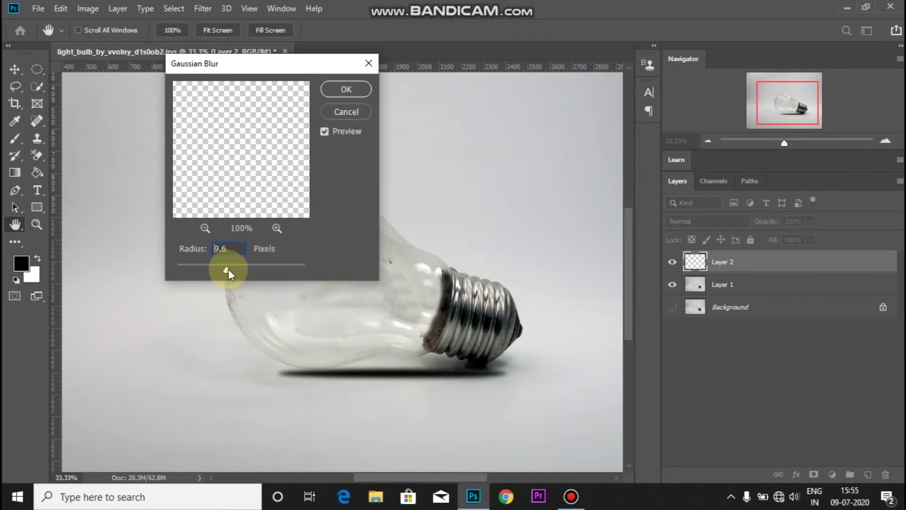
left_click_drag(231, 269, 228, 269)
left_click(342, 88)
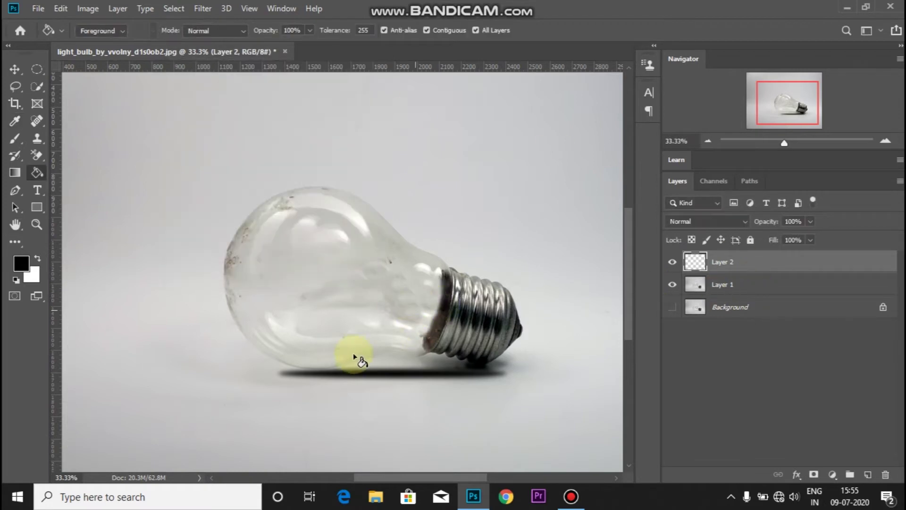
left_click_drag(774, 226, 734, 228)
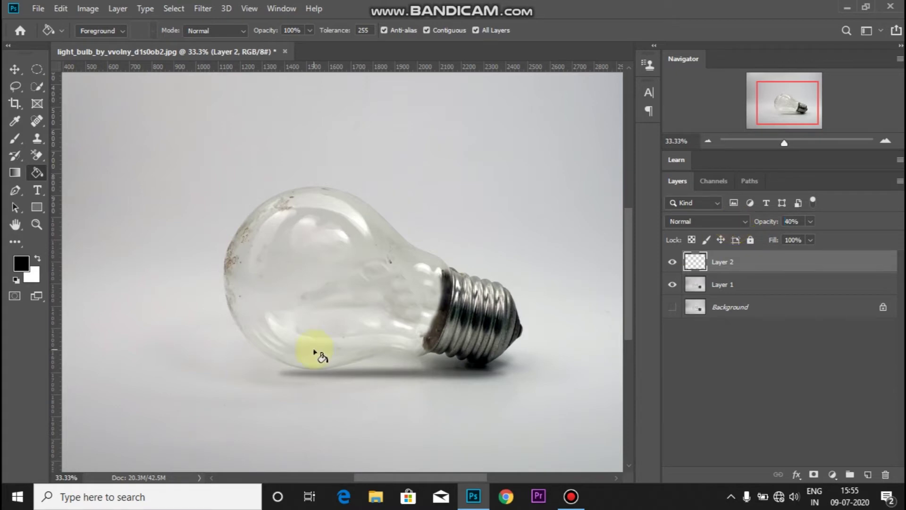
key("ctrl+minus")
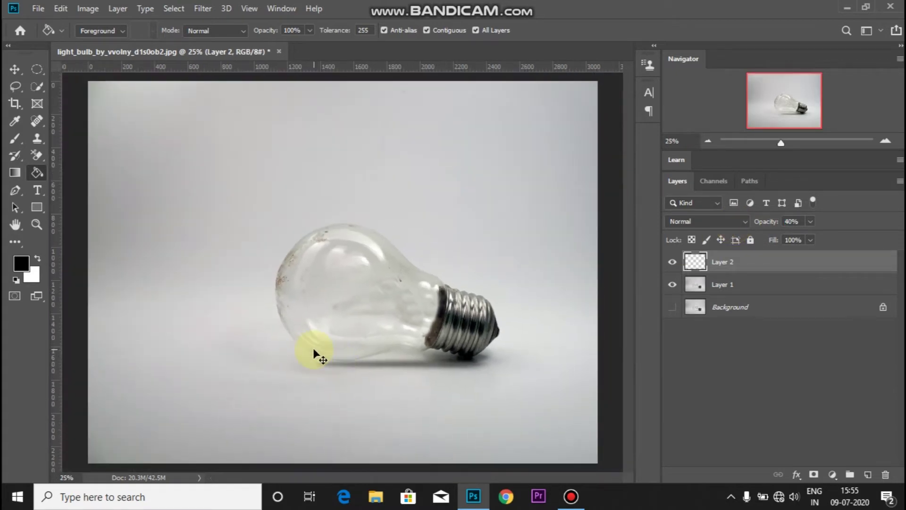
Place Embedded the teal underwater photo onto the canvas.
left_click(13, 71)
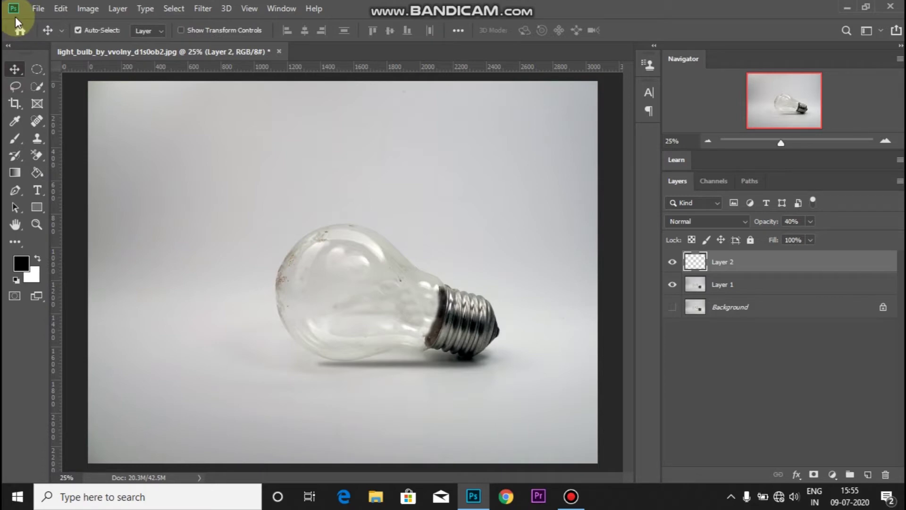
left_click(37, 9)
left_click(66, 259)
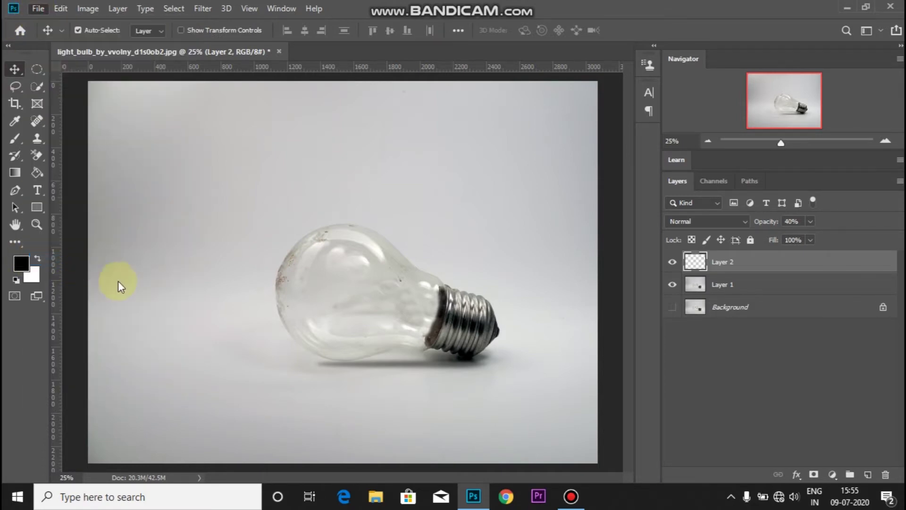
scroll(248, 191, "down", 2)
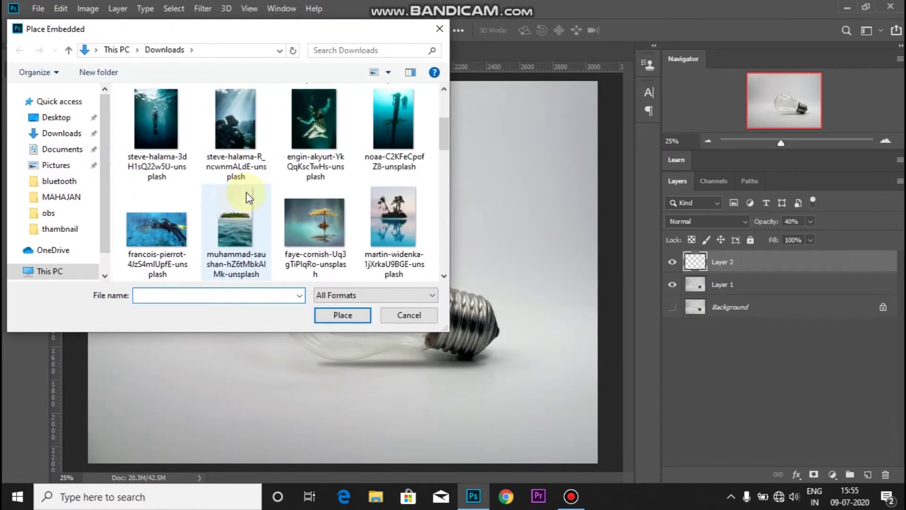
scroll(246, 192, "down", 2)
scroll(247, 193, "down", 2)
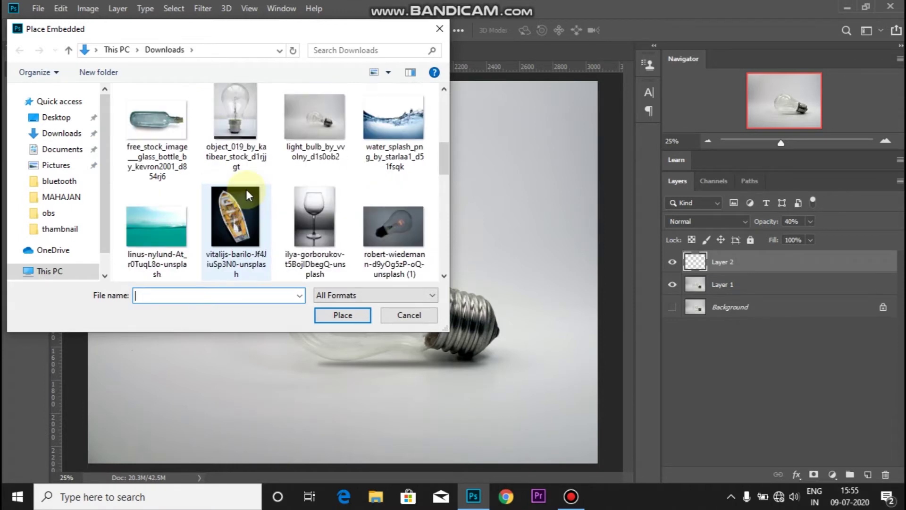
left_click(142, 225)
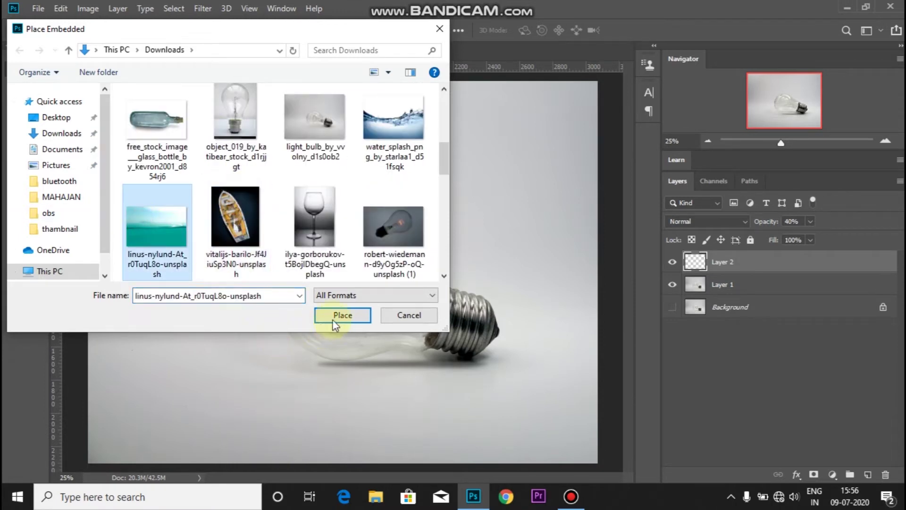
left_click(344, 318)
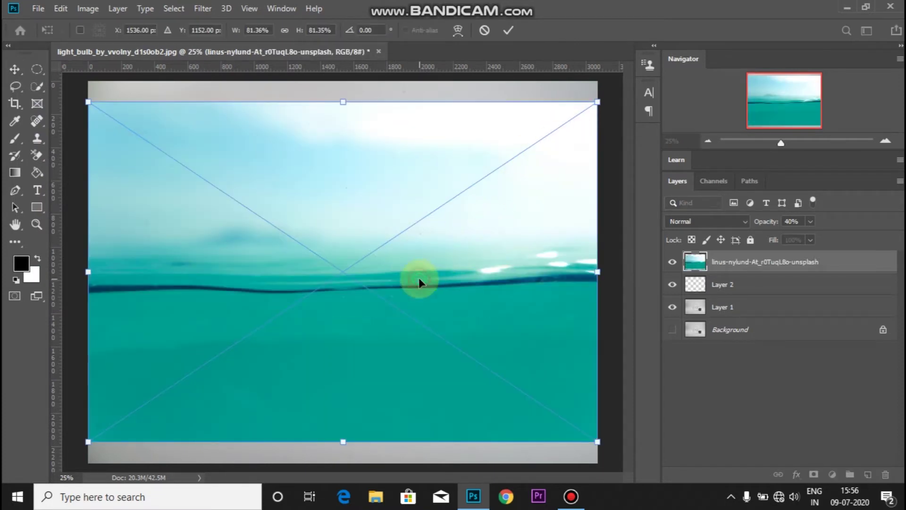
Set the water photo to Multiply, rotate it slightly and reposition it across the bulb.
left_click_drag(419, 282, 419, 291)
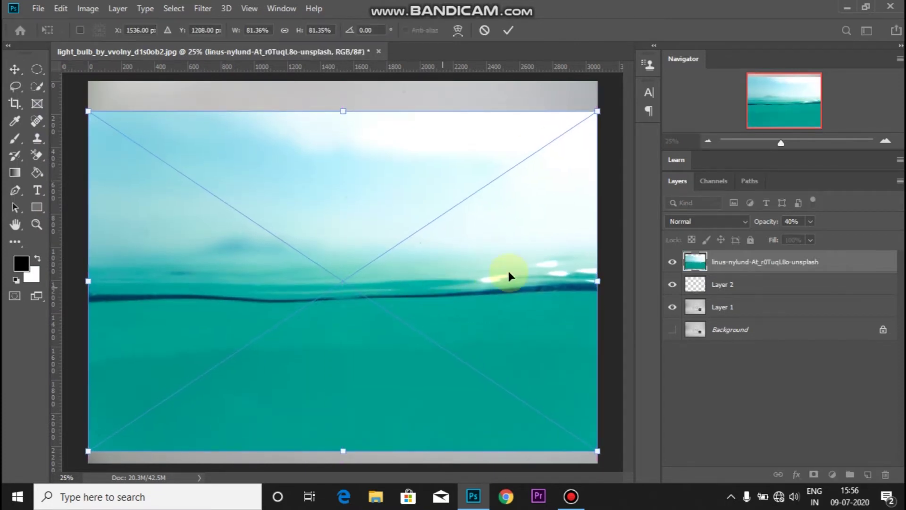
left_click(733, 221)
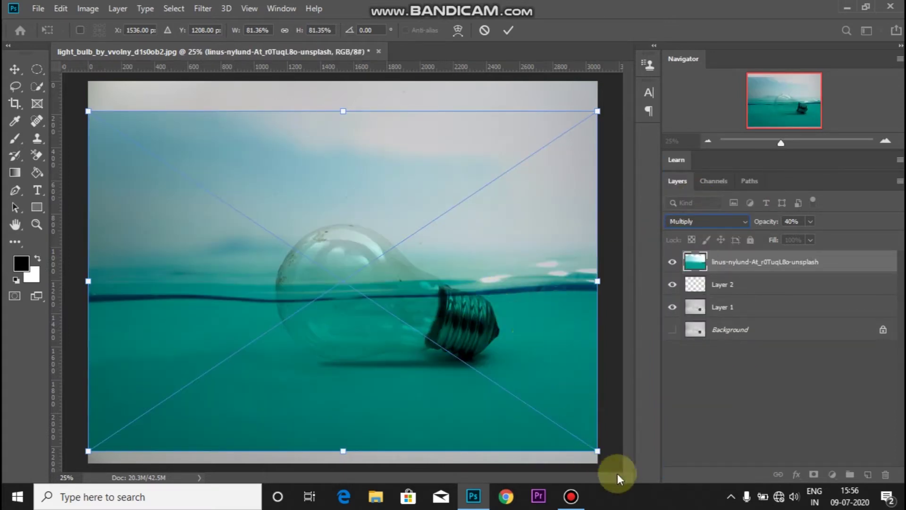
left_click_drag(613, 456, 615, 468)
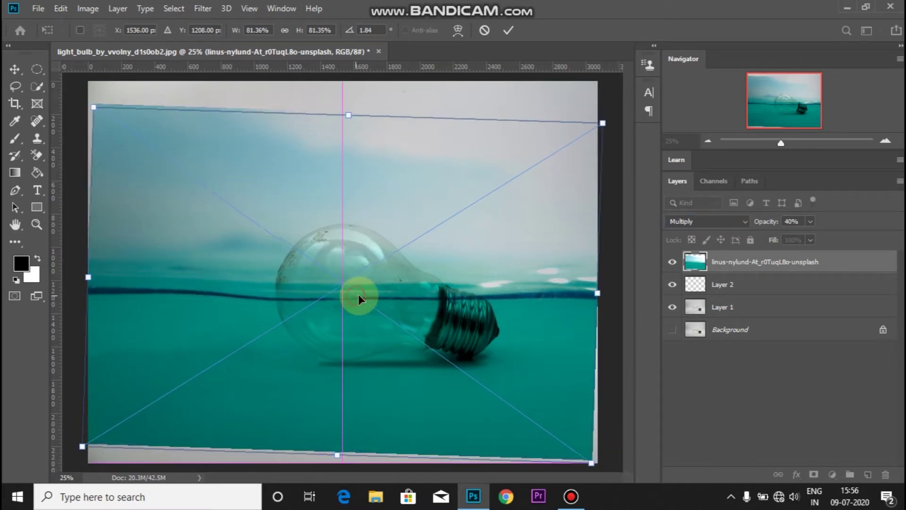
left_click_drag(358, 293, 369, 302)
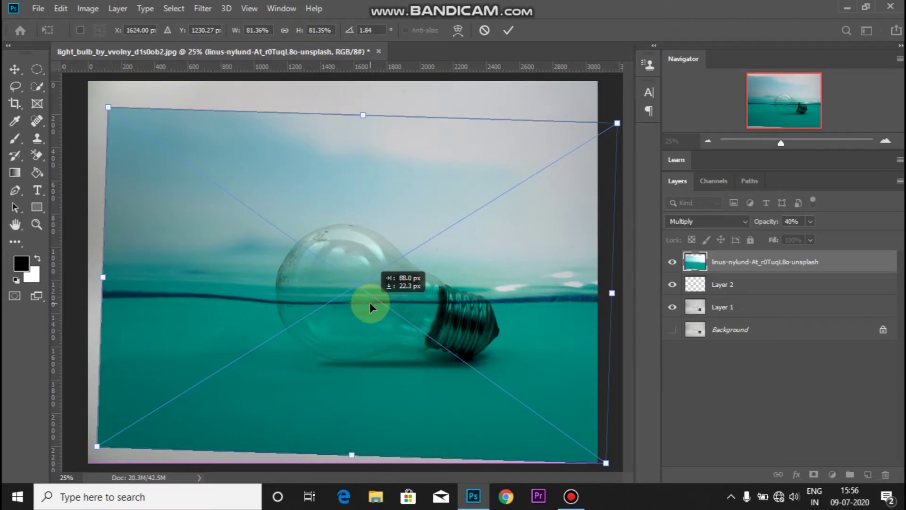
left_click_drag(369, 305, 371, 315)
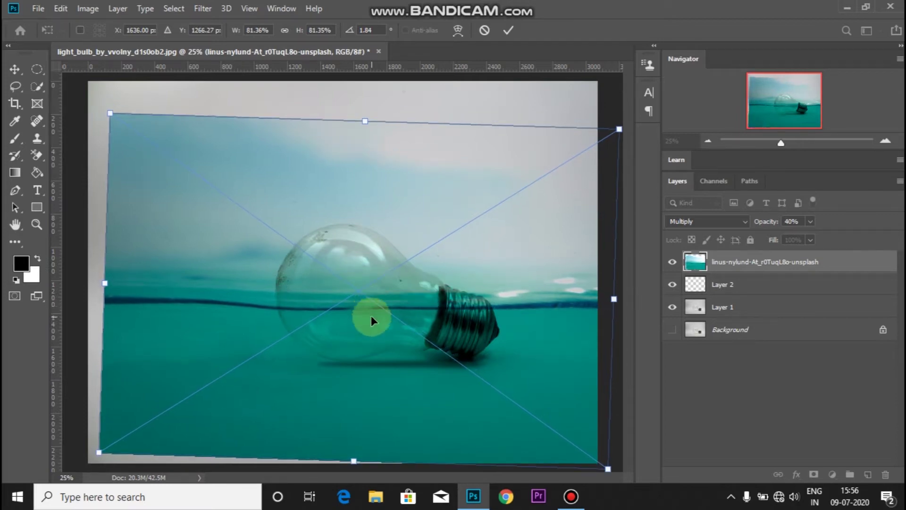
key("Return")
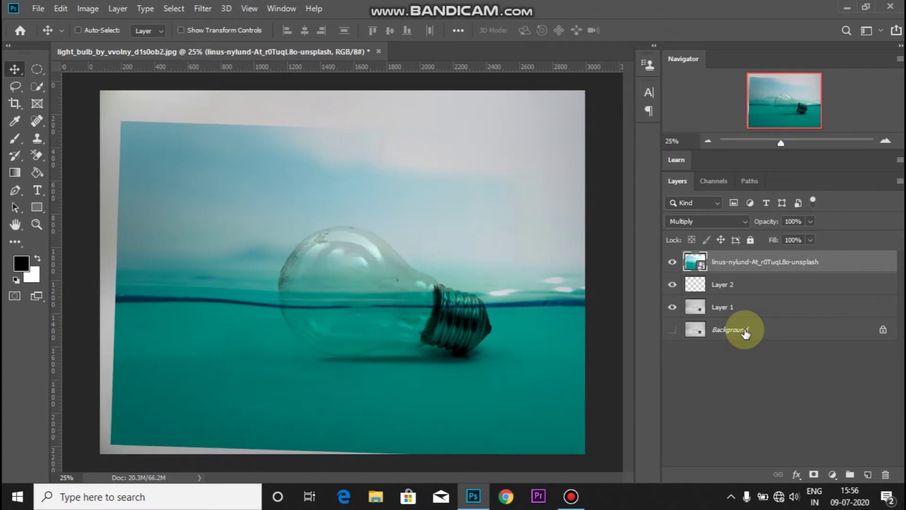
Add a layer mask to the water photo and brush black over water outside the bulb.
key("ctrl+minus")
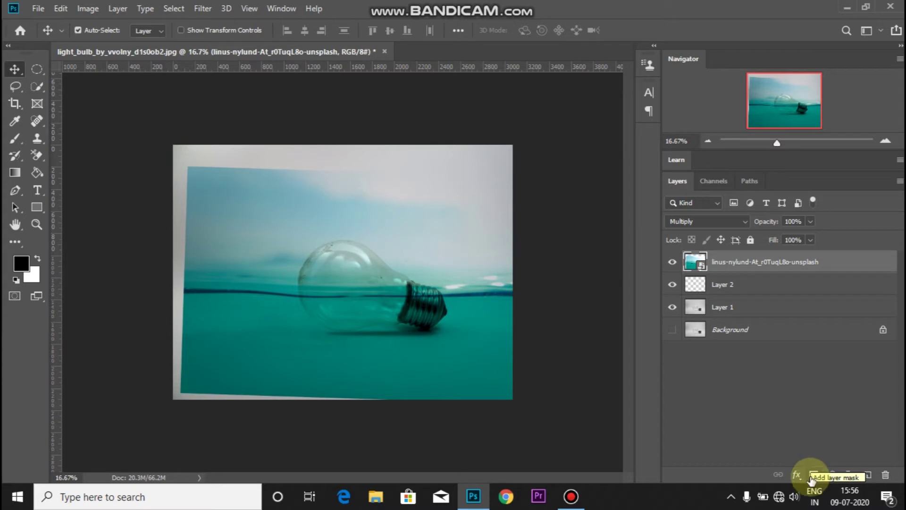
left_click(811, 476)
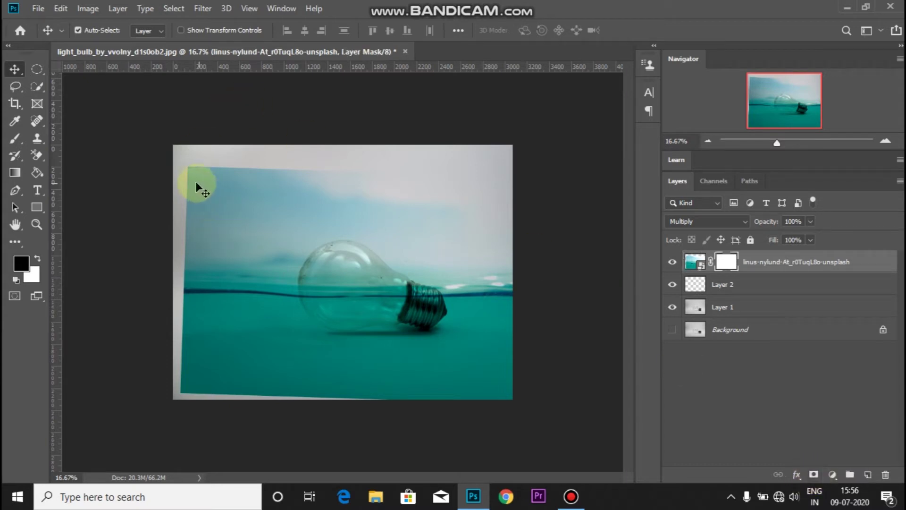
left_click(12, 139)
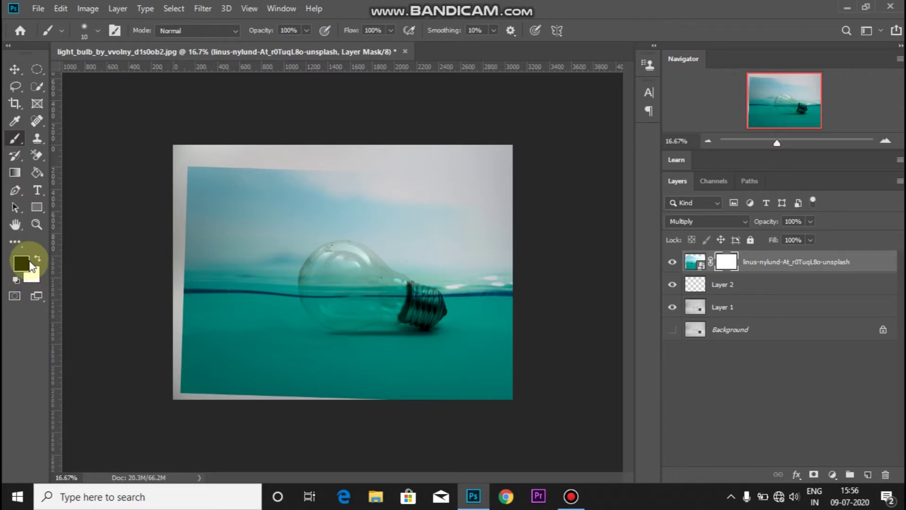
key("d")
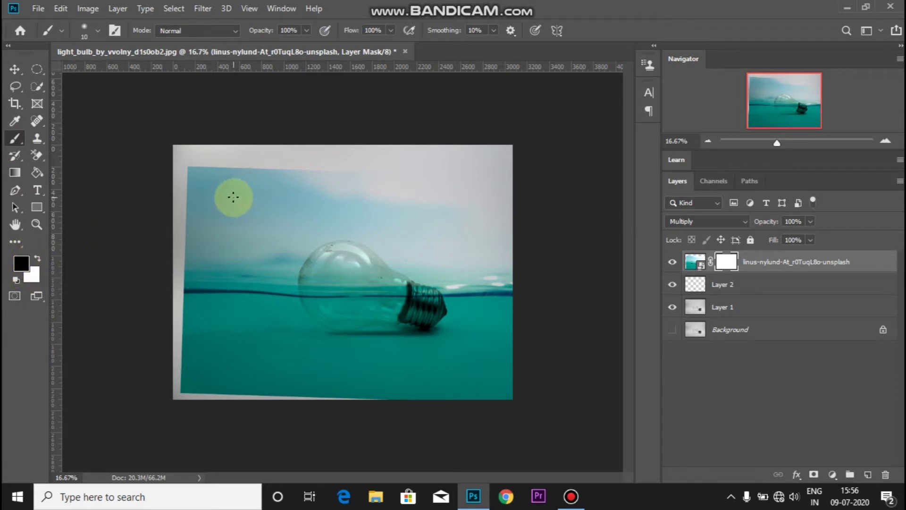
key("bracketright")
key("bracketright")
key("bracketright")
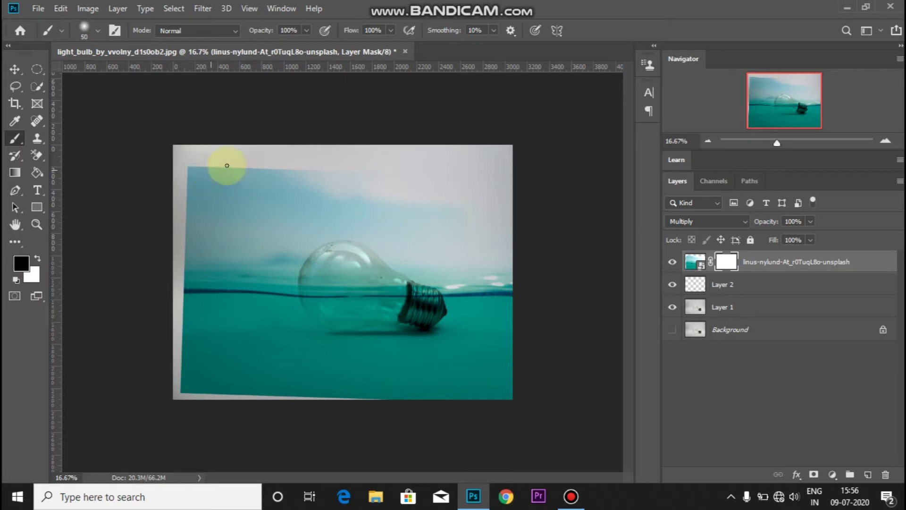
key("bracketright")
key("bracketright")
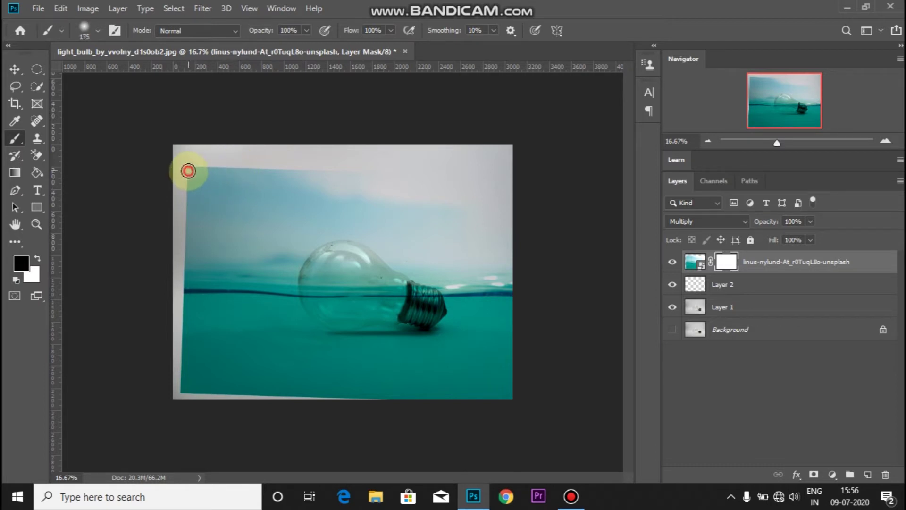
left_click_drag(188, 171, 141, 195)
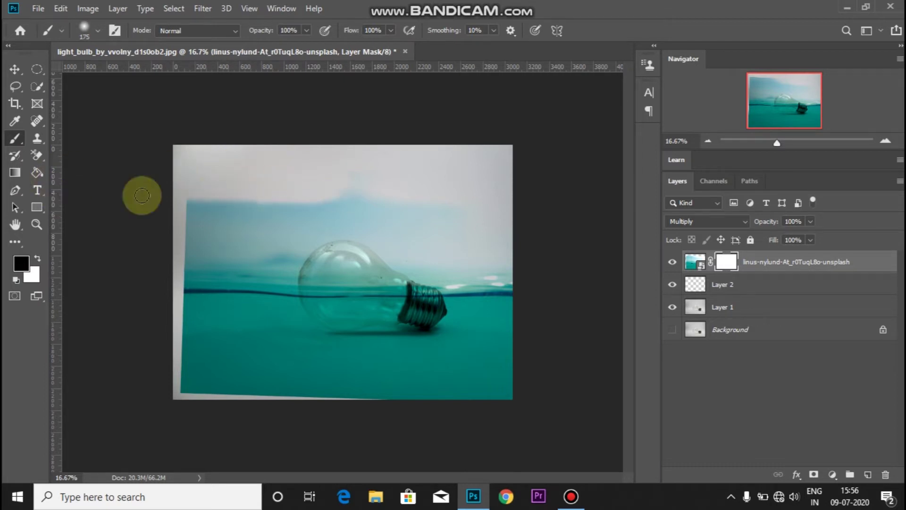
key("bracketright")
key("bracketright")
key("bracketright")
mouse_move(110, 231)
left_mouse_down()
mouse_move(469, 364)
mouse_move(456, 253)
left_mouse_up()
Refine the mask around the bulb's edges and base, blending the waterline with white and black.
key("bracketleft")
key("bracketleft")
key("bracketleft")
key("ctrl+plus")
key("ctrl+plus")
key("ctrl+plus")
mouse_move(587, 334)
left_mouse_down()
mouse_move(535, 419)
mouse_move(476, 428)
left_mouse_up()
key("ctrl+z")
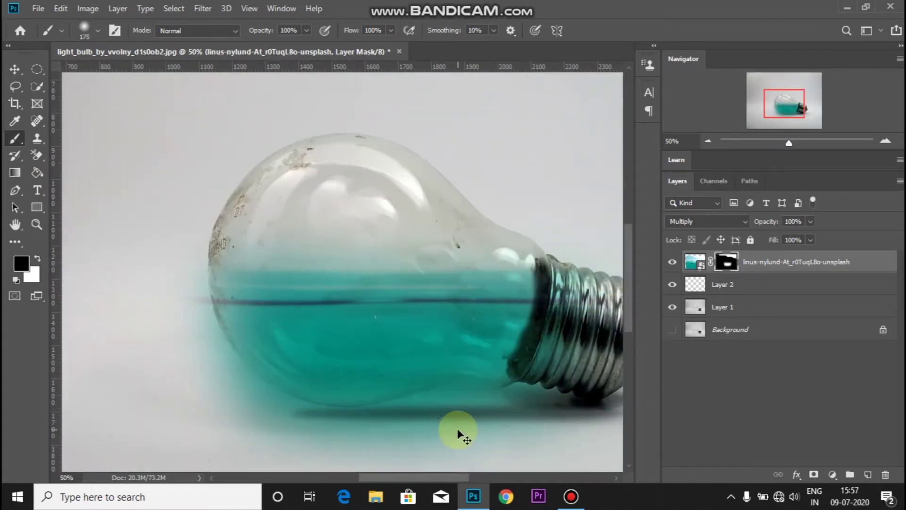
key("ctrl+z")
mouse_move(384, 368)
left_mouse_down()
mouse_move(425, 363)
mouse_move(239, 348)
mouse_move(505, 299)
left_mouse_up()
left_click(37, 258)
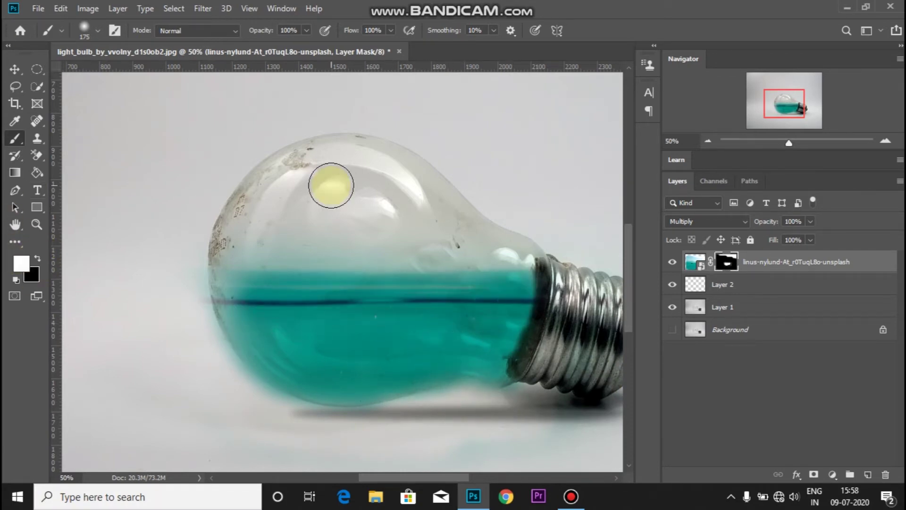
key("ctrl+minus")
key("ctrl+minus")
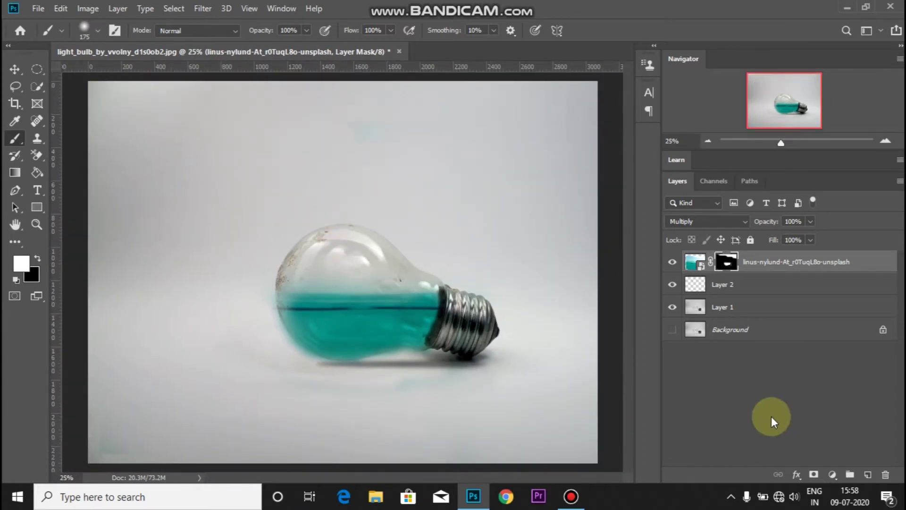
left_click_drag(283, 302, 340, 331)
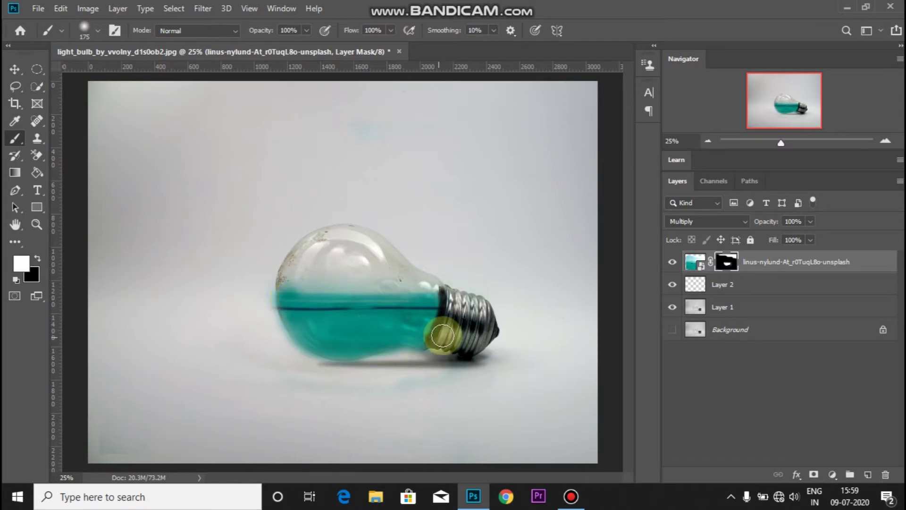
left_click(416, 335)
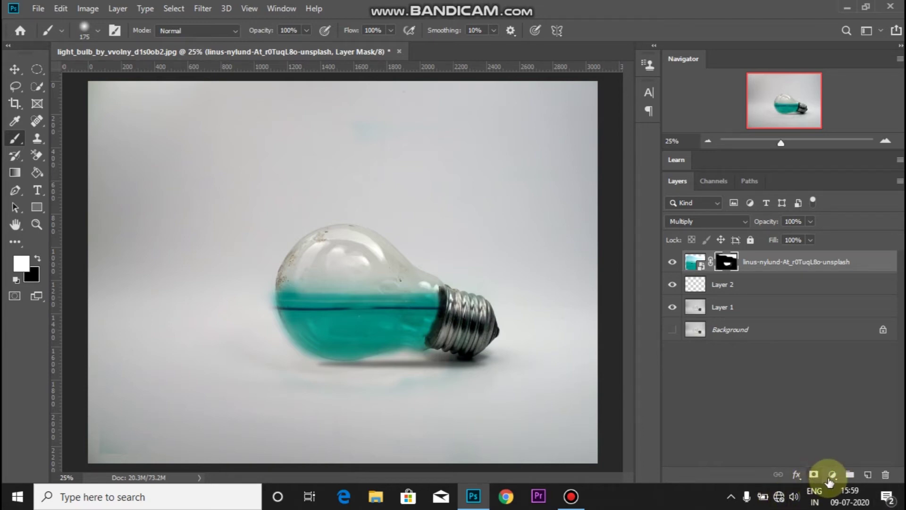
Add a Hue/Saturation layer clipped to the water: Hue +6, Saturation +45, Lightness +6.
left_click(832, 476)
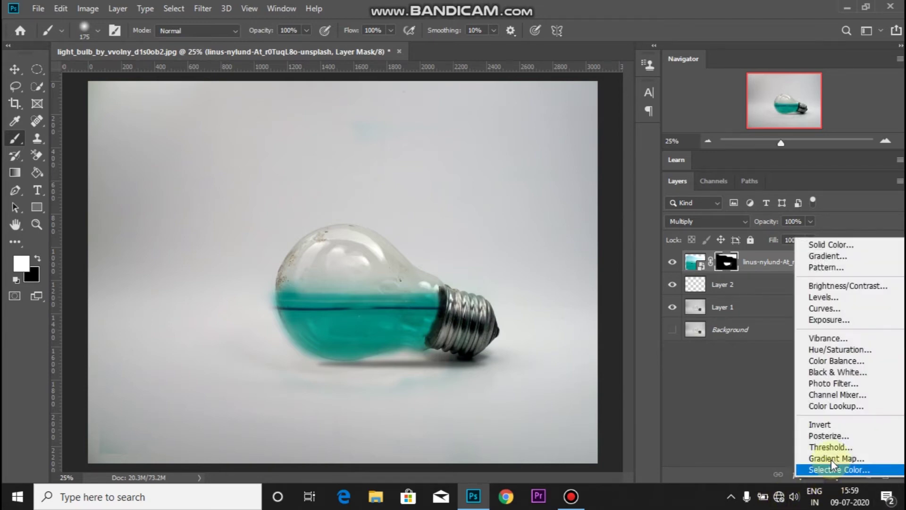
left_click(849, 353)
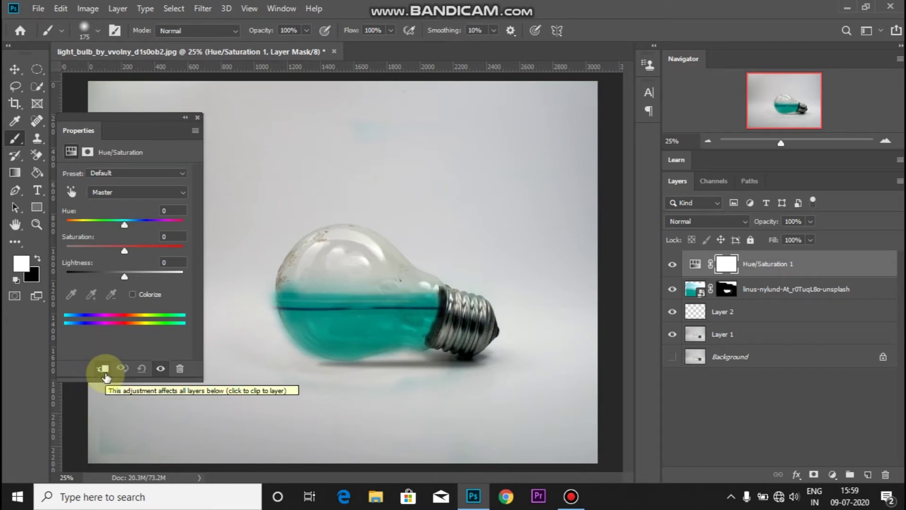
left_click(104, 369)
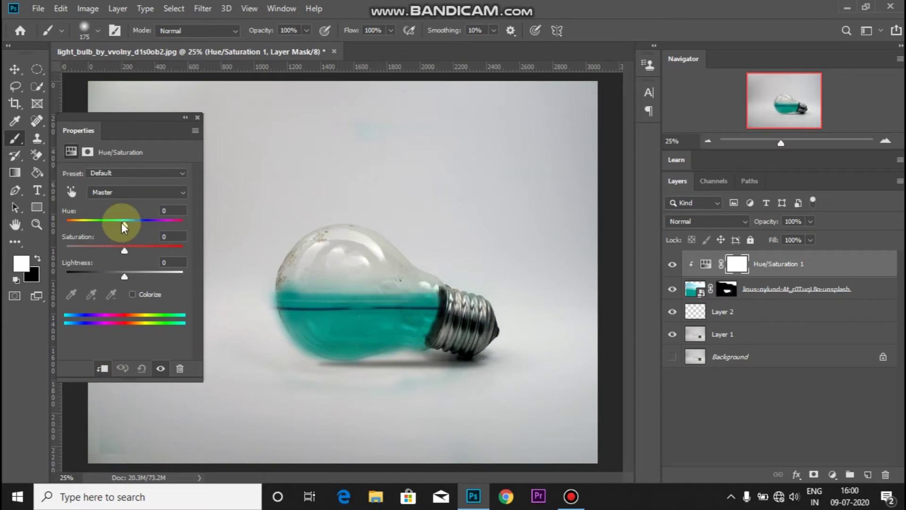
mouse_move(123, 226)
left_mouse_down()
mouse_move(137, 227)
mouse_move(126, 252)
mouse_move(138, 252)
left_mouse_up()
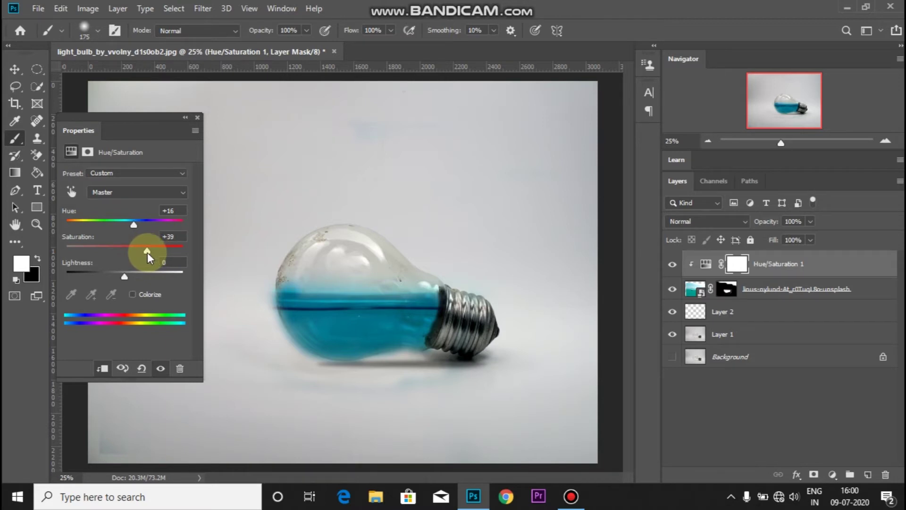
left_click_drag(147, 253, 150, 252)
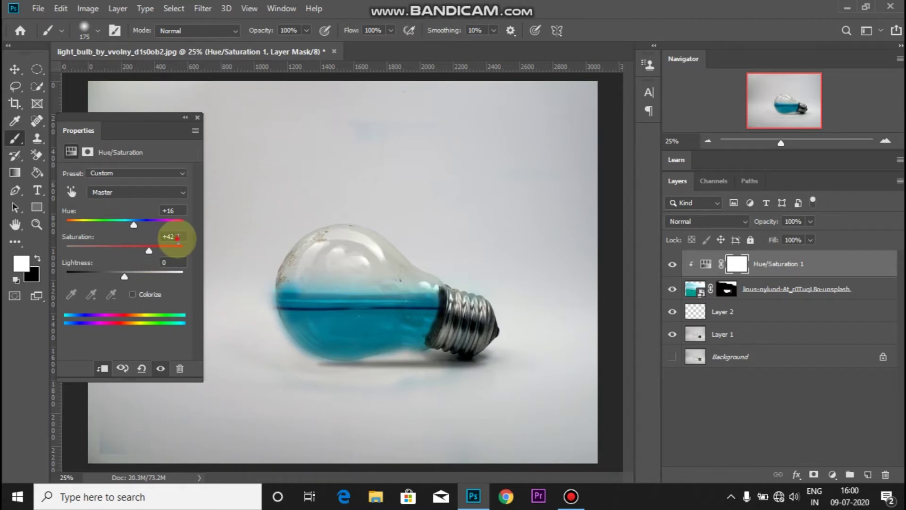
left_click(166, 236)
type("45")
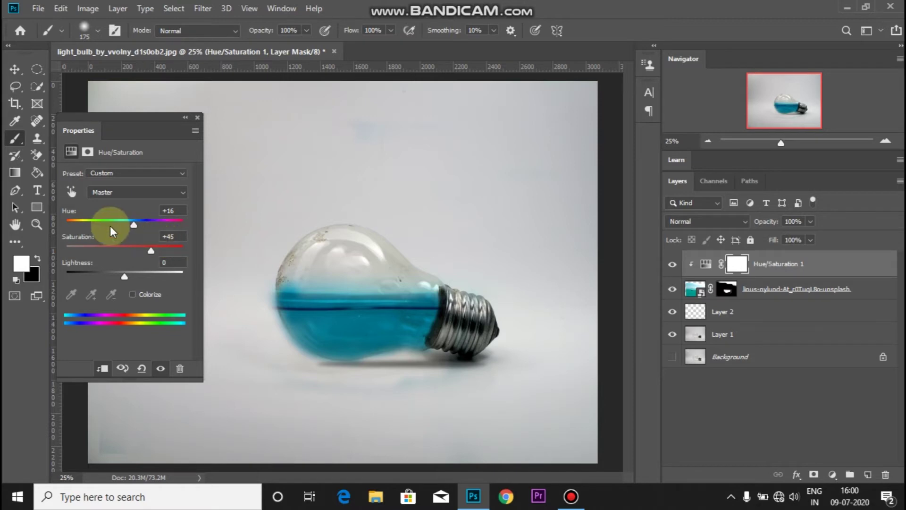
left_click_drag(132, 228, 128, 225)
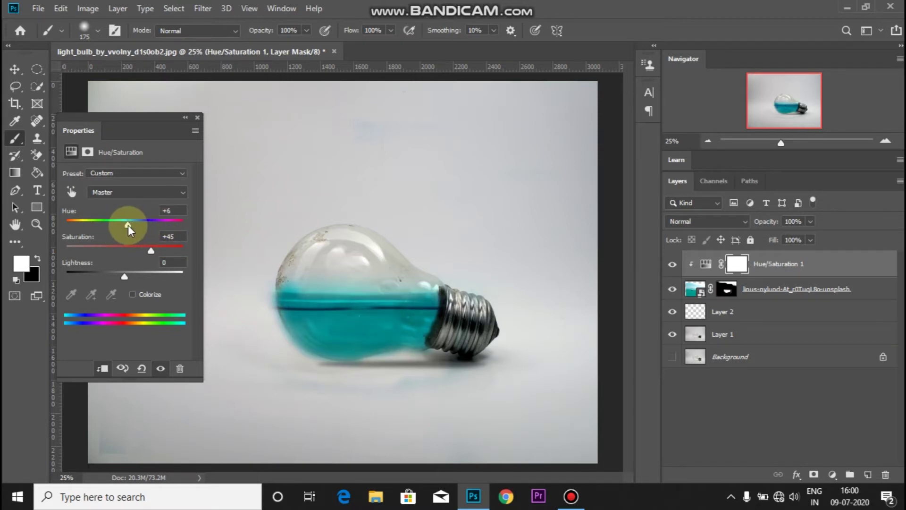
left_click(126, 279)
left_click_drag(126, 278, 128, 280)
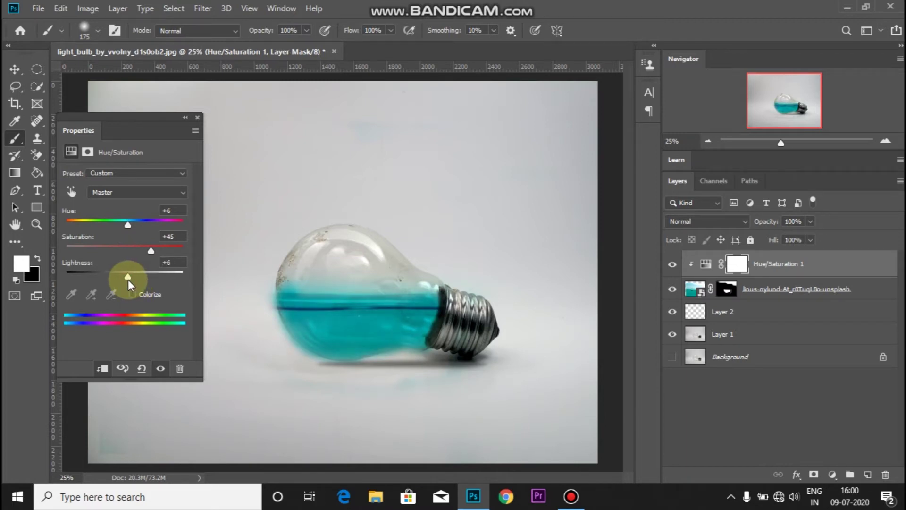
left_click(198, 118)
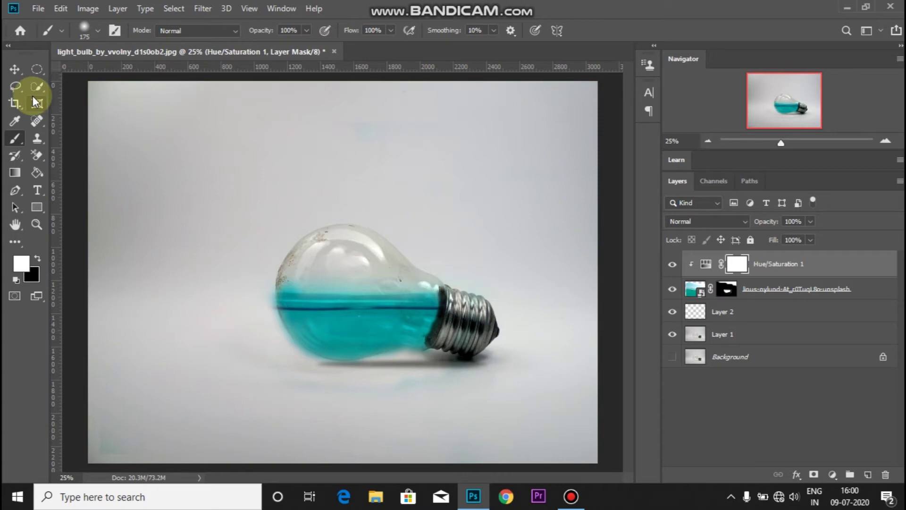
Place Embedded the fish set image into the document.
left_click(38, 9)
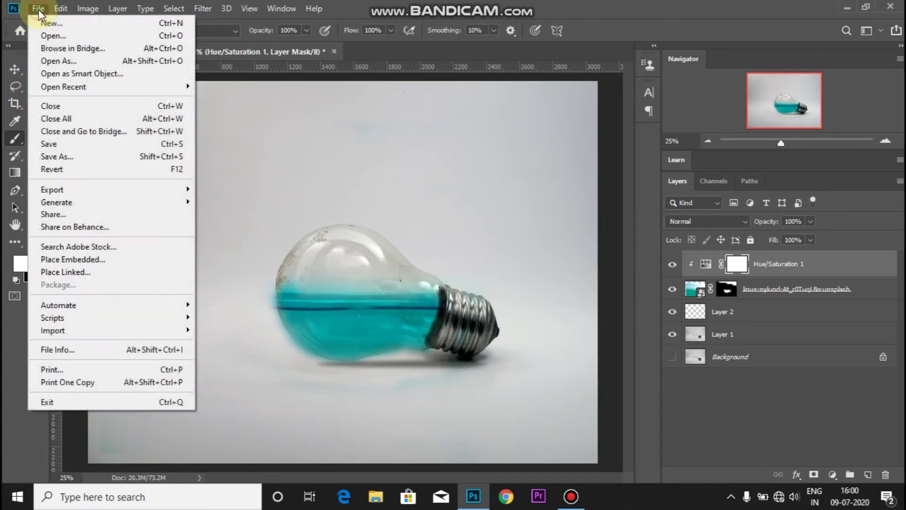
left_click(82, 263)
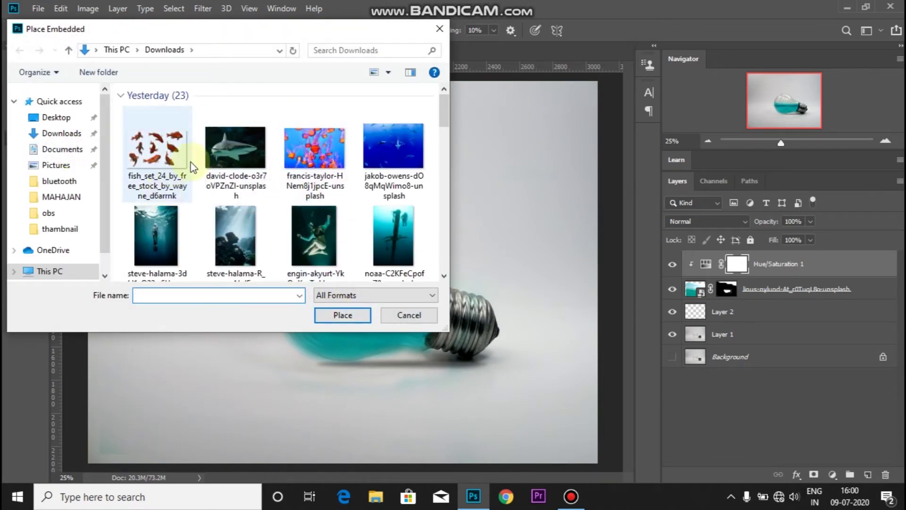
scroll(256, 178, "down", 2)
scroll(256, 178, "up", 2)
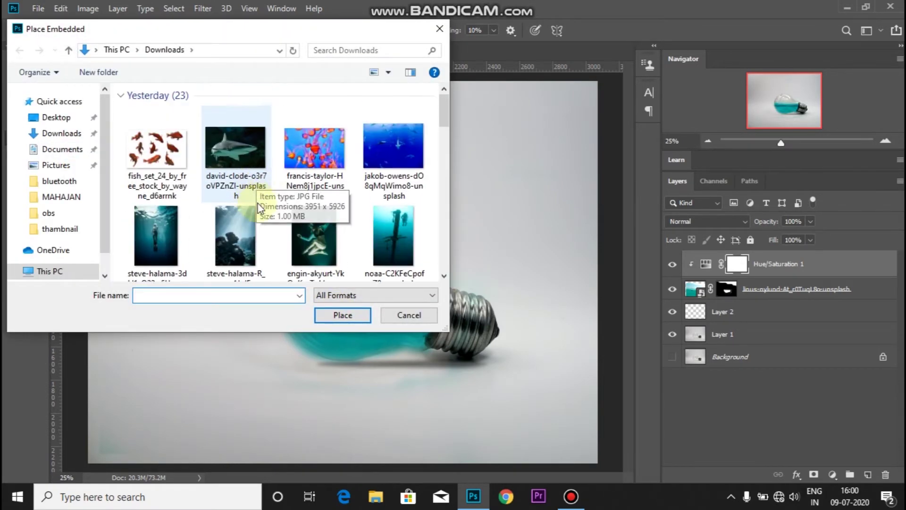
left_click(143, 156)
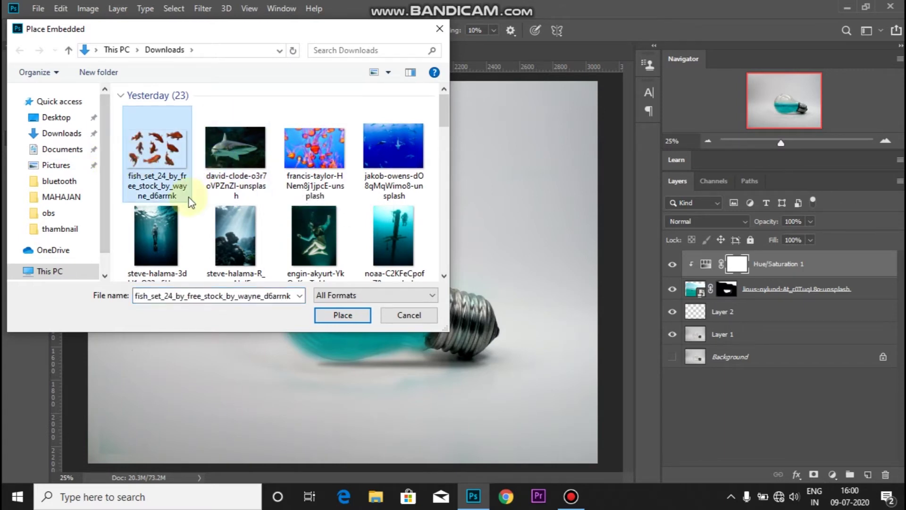
left_click(347, 321)
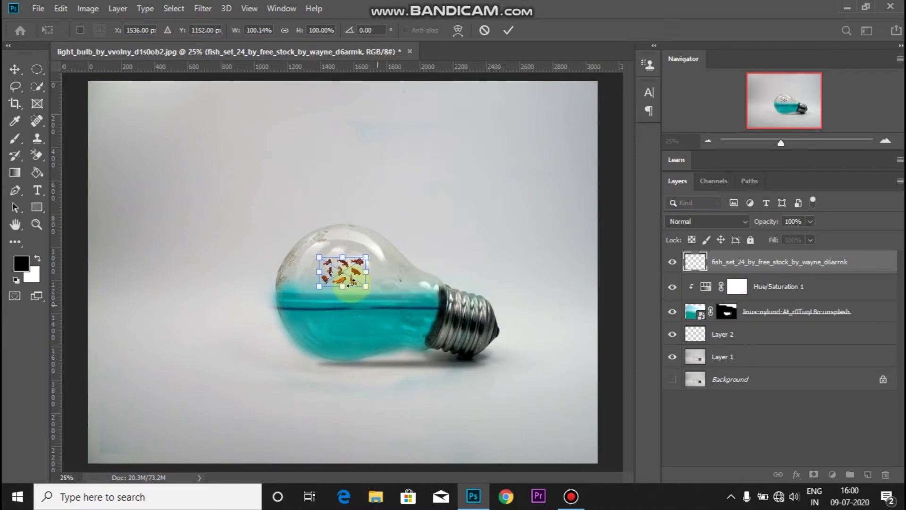
Scale the fish to about 314% across the bulb's water and commit.
mouse_move(366, 286)
left_mouse_down()
mouse_move(442, 348)
mouse_move(451, 379)
left_mouse_up()
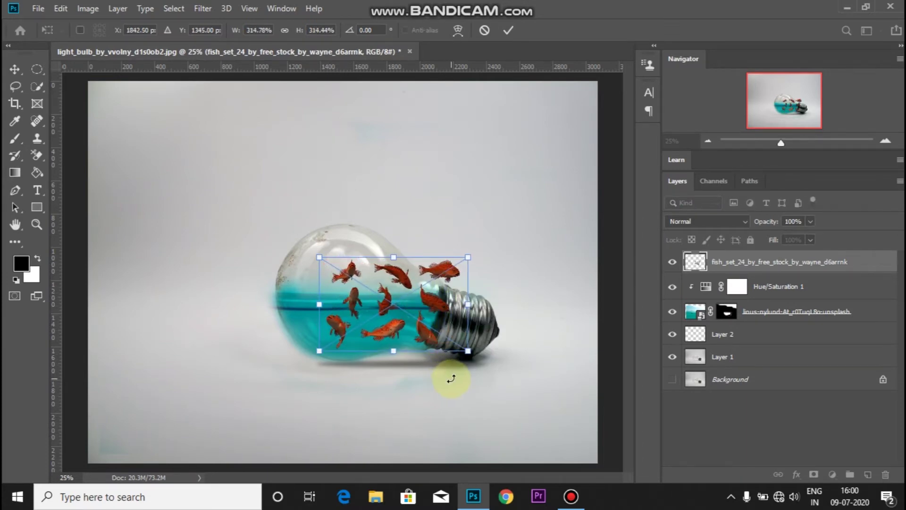
key("ctrl+plus")
key("ctrl+plus")
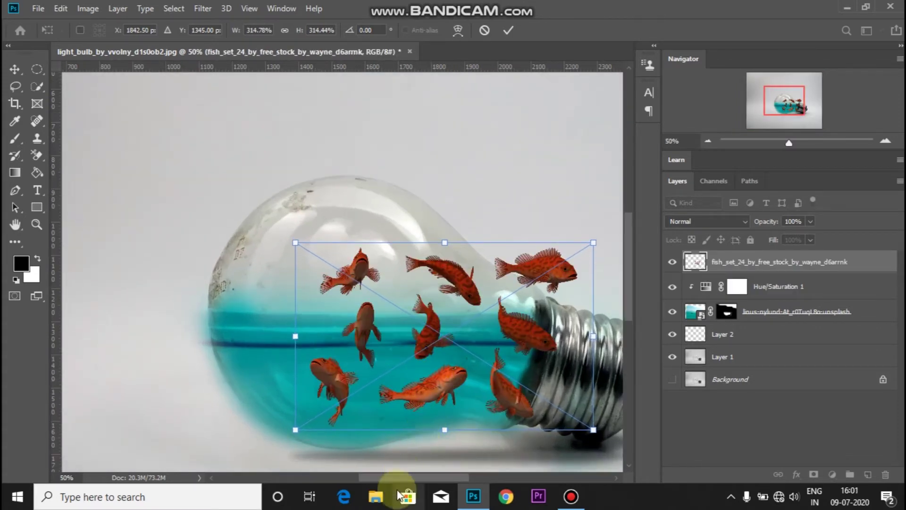
left_click_drag(402, 479, 407, 480)
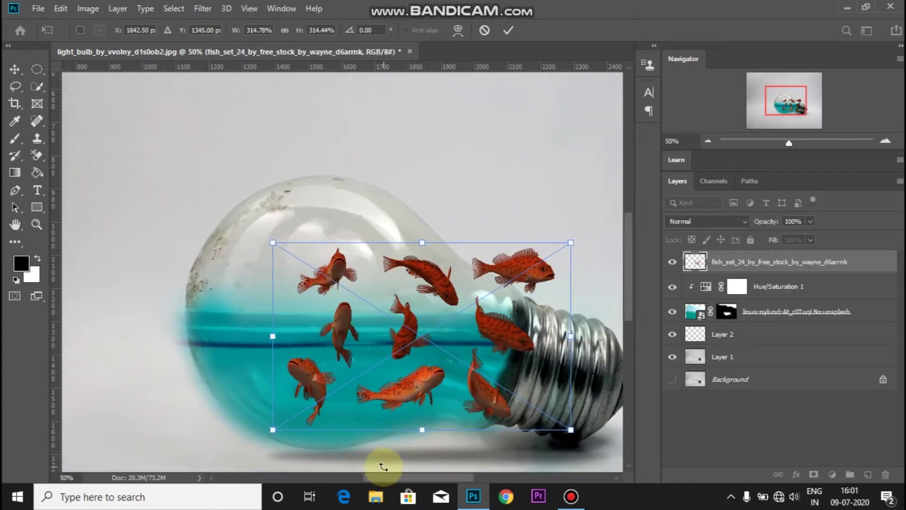
key("b")
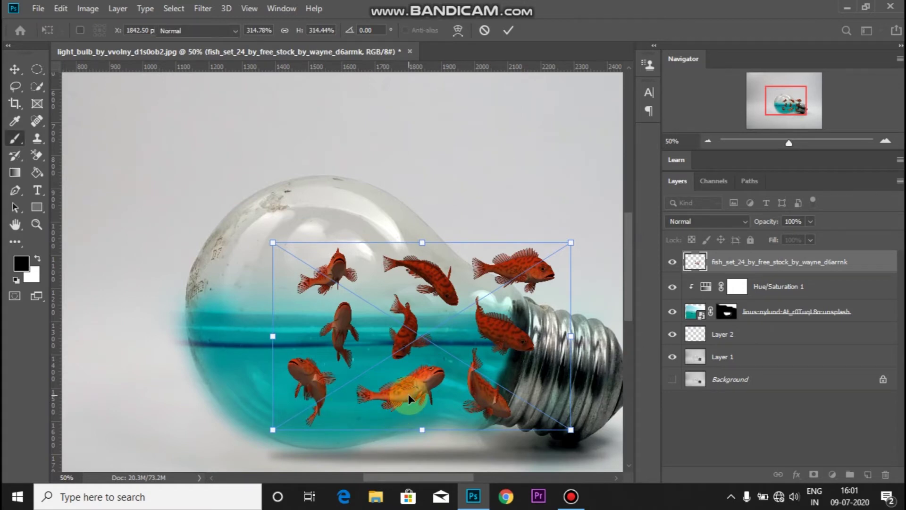
left_click(329, 386)
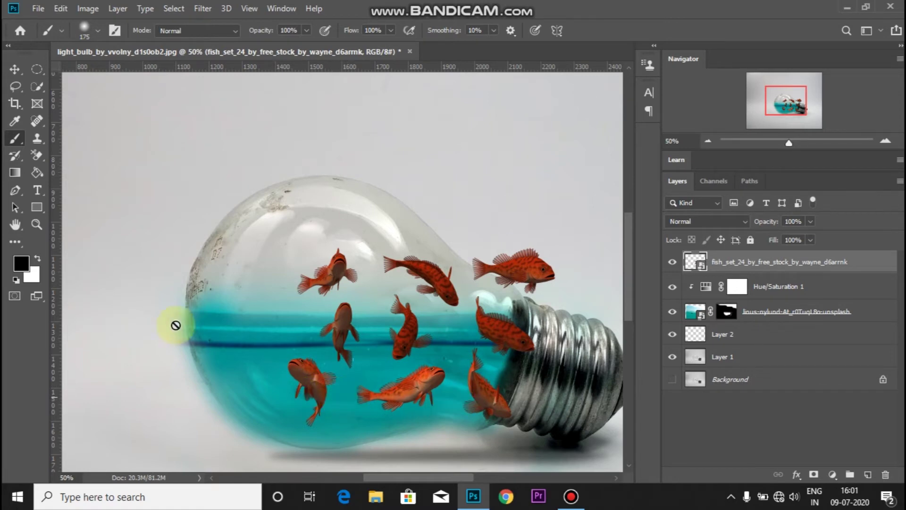
Lasso the two lower fish and copy them onto a new layer, Layer 3.
left_click(15, 85)
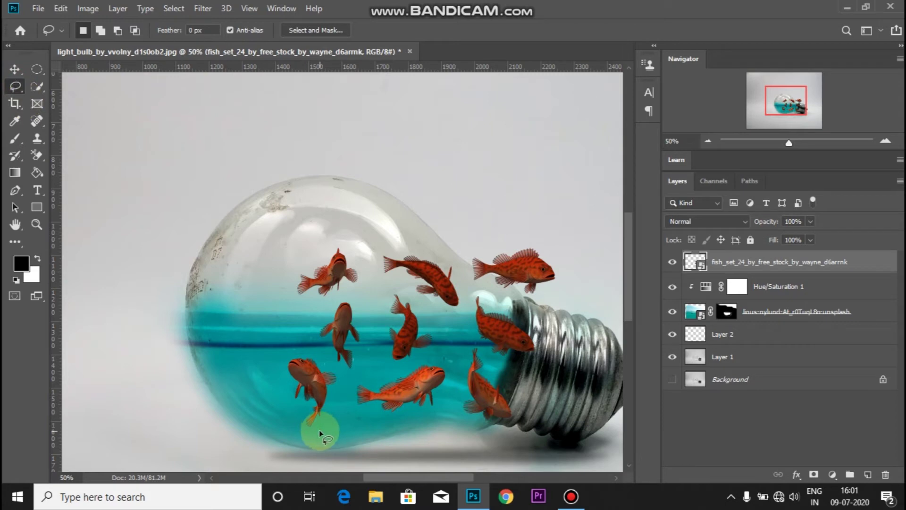
left_click_drag(314, 433, 268, 413)
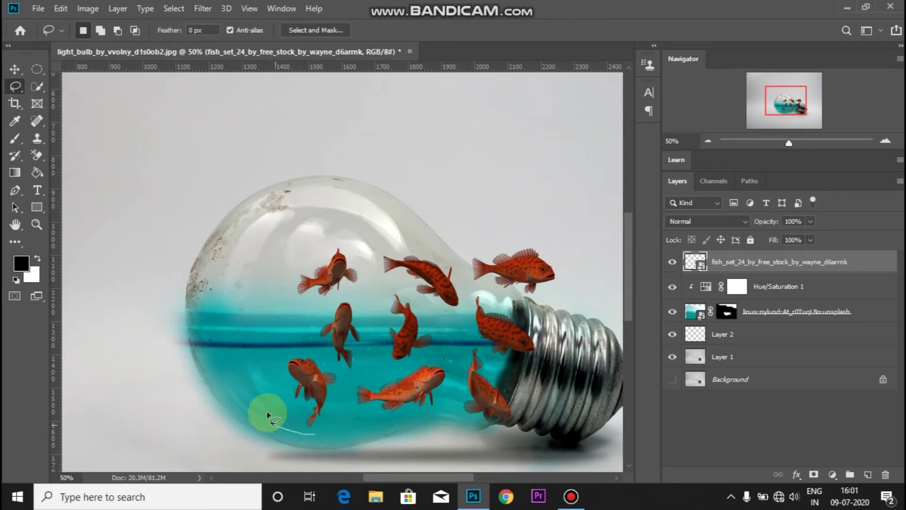
mouse_move(306, 350)
left_mouse_down()
mouse_move(400, 373)
mouse_move(429, 358)
mouse_move(454, 382)
mouse_move(425, 418)
mouse_move(316, 433)
left_mouse_up()
right_click(344, 401)
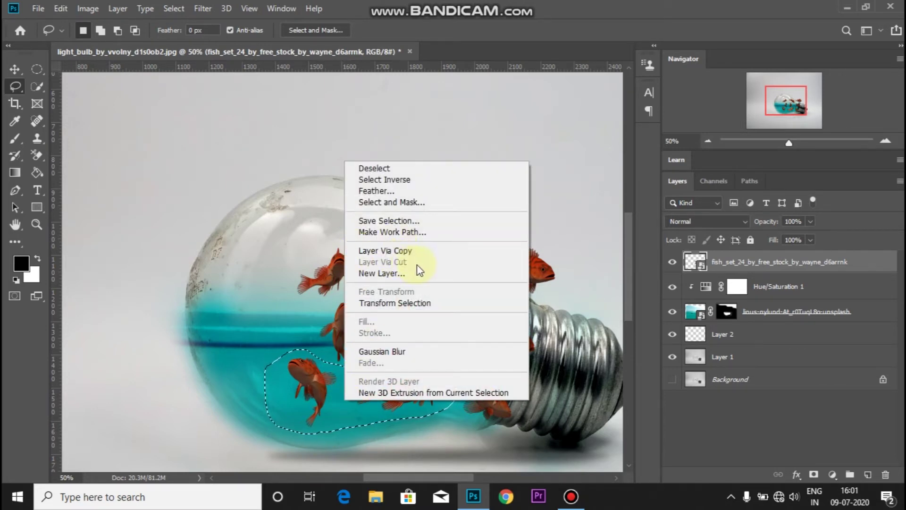
left_click(381, 251)
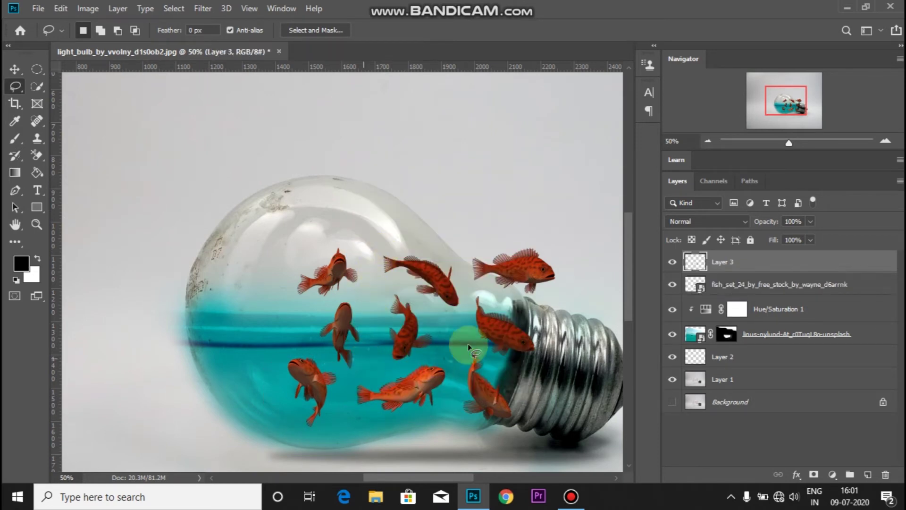
Toggle the full fish set's visibility to check the copy, then delete the original fish-set layer.
left_click(672, 285)
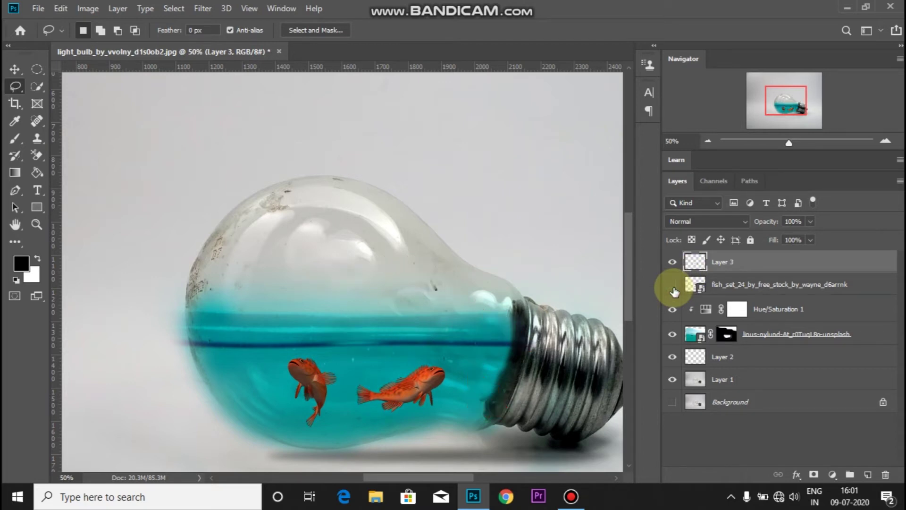
left_click(672, 285)
left_click(672, 285)
left_click(673, 285)
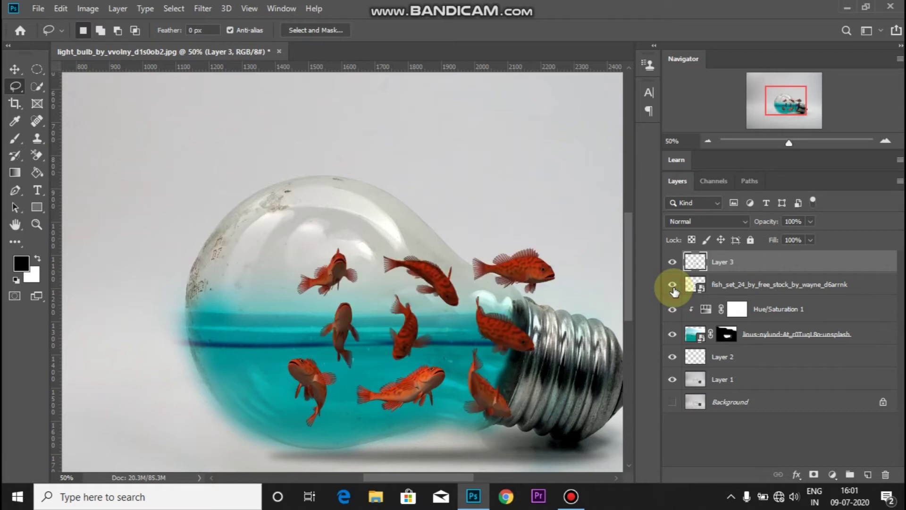
left_click_drag(791, 287, 887, 475)
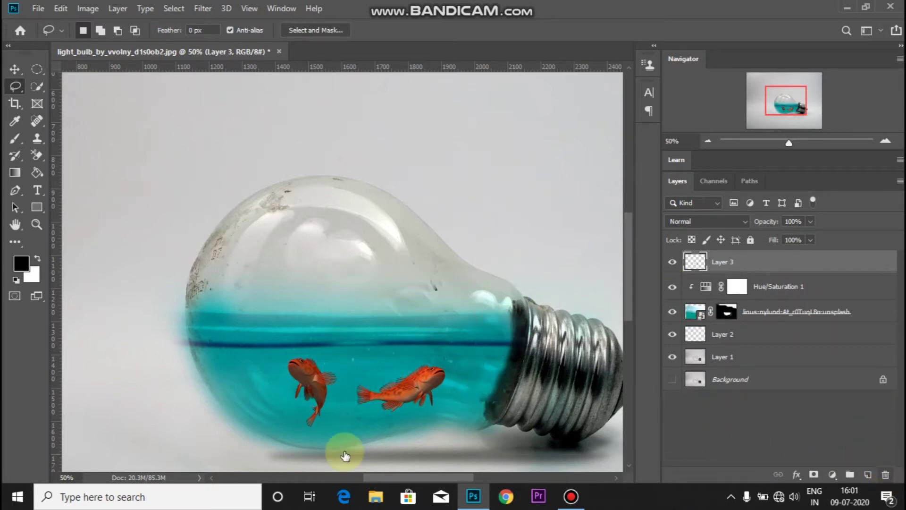
left_click(13, 69)
Free-transform the two fish slightly narrower and tilted clockwise, then nudge them lower in the water.
left_click_drag(386, 392, 387, 349)
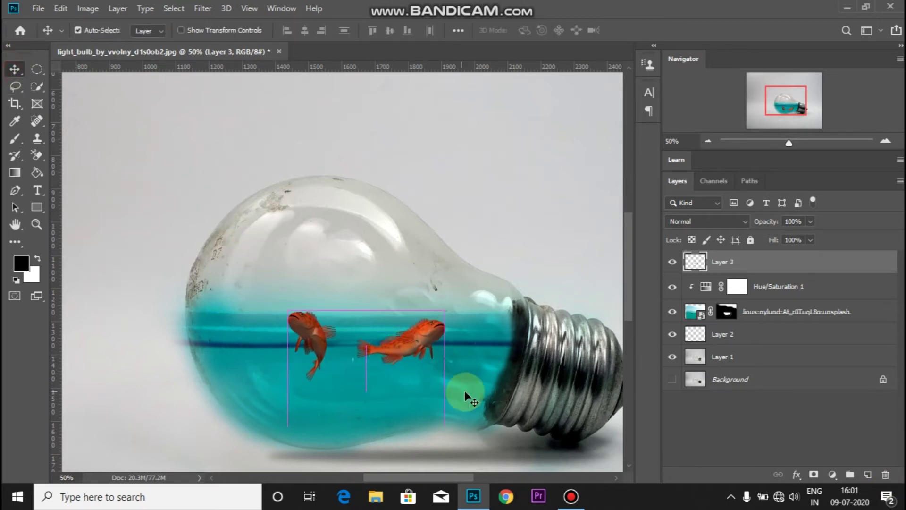
key("ctrl+t")
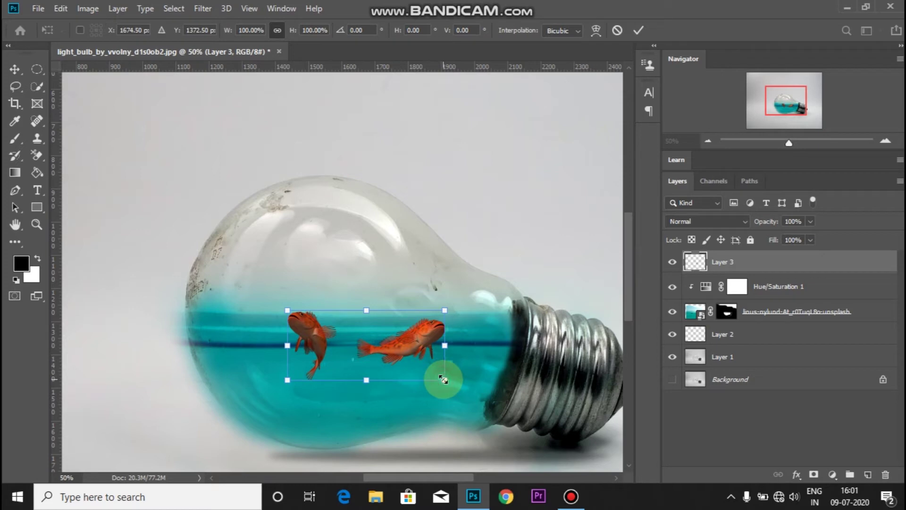
left_click_drag(443, 379, 414, 379)
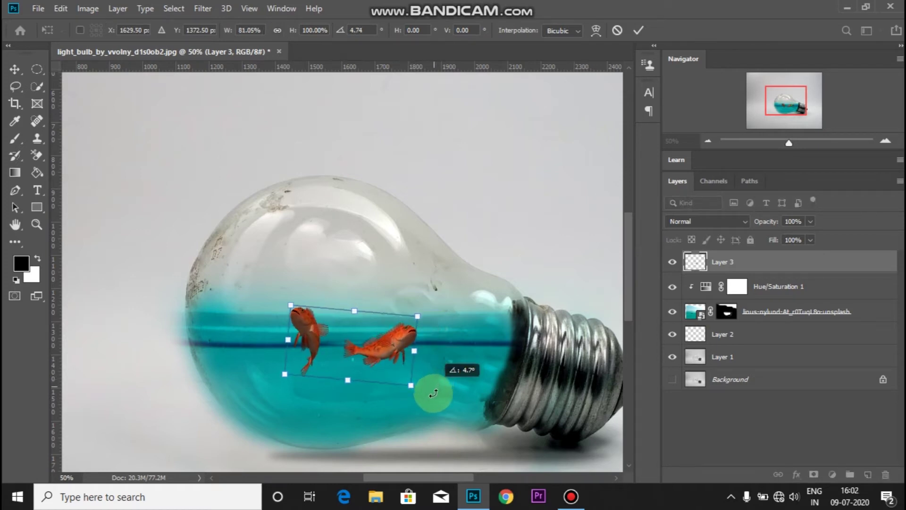
left_click_drag(434, 379, 428, 393)
left_click_drag(347, 350, 418, 375)
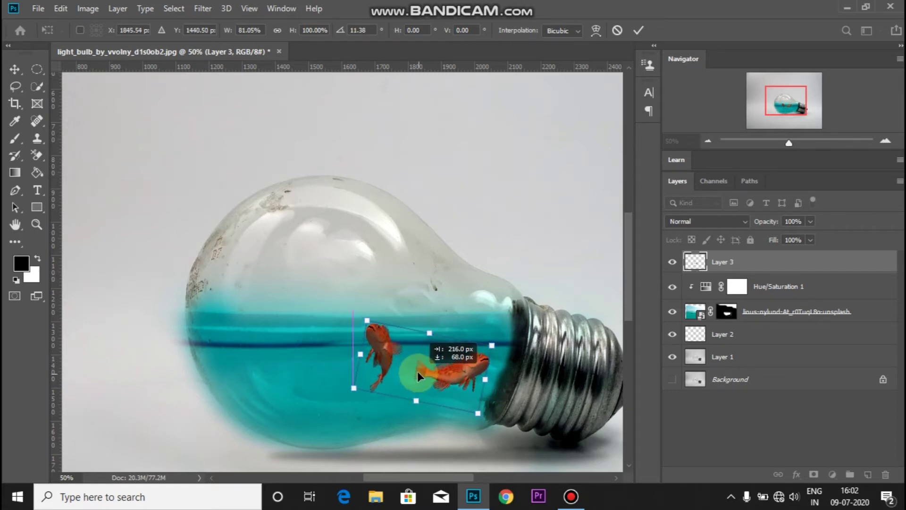
left_click_drag(418, 373, 412, 364)
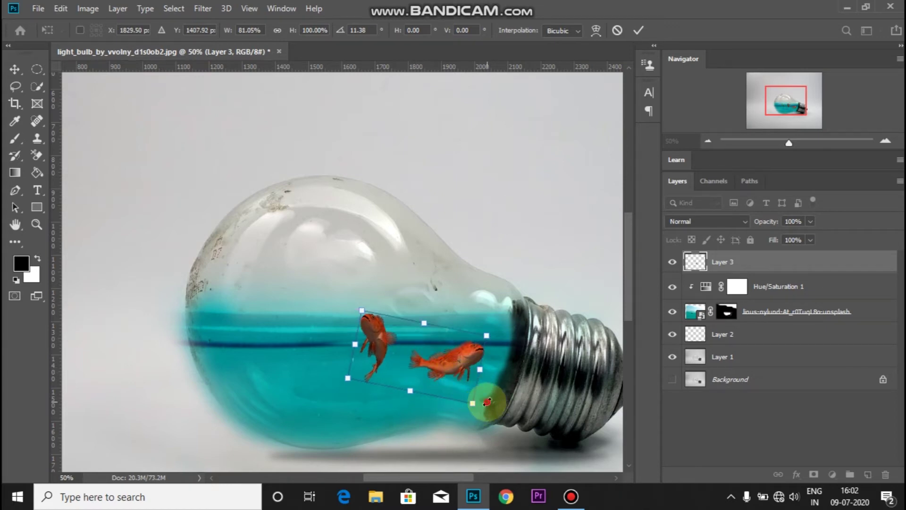
left_click_drag(487, 401, 484, 405)
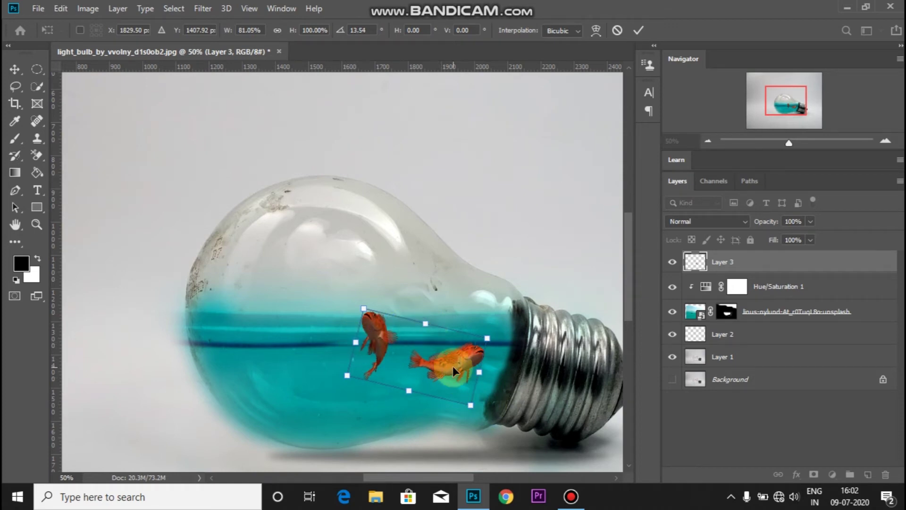
key("Return")
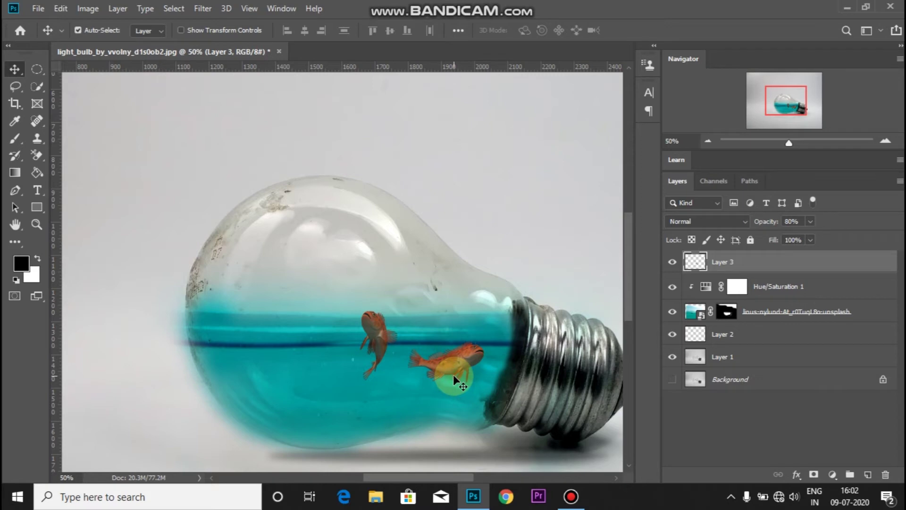
left_click_drag(453, 374, 454, 383)
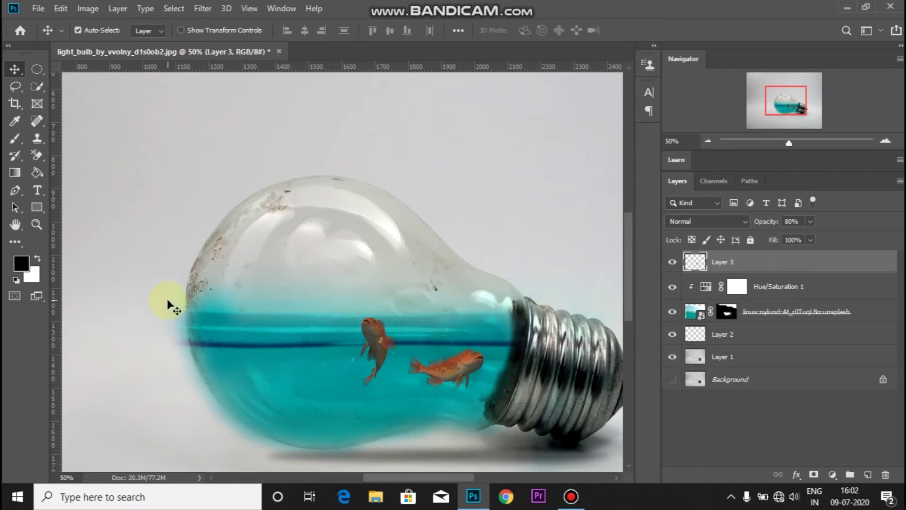
Place the water_splash image into the document as an embedded layer.
left_click(35, 8)
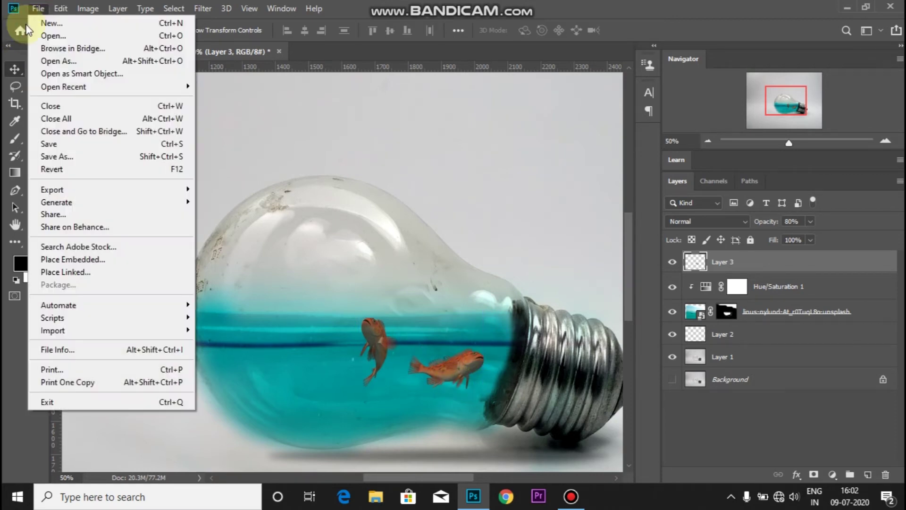
left_click(98, 262)
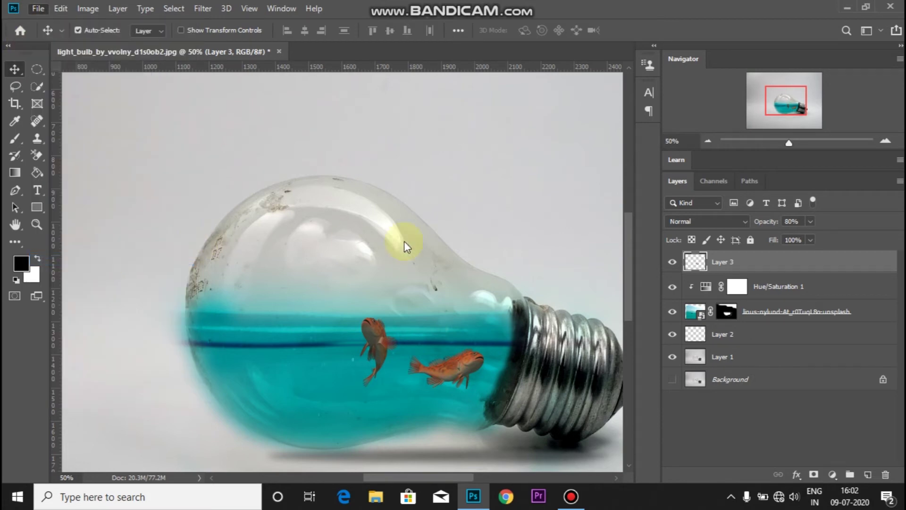
scroll(231, 169, "down", 2)
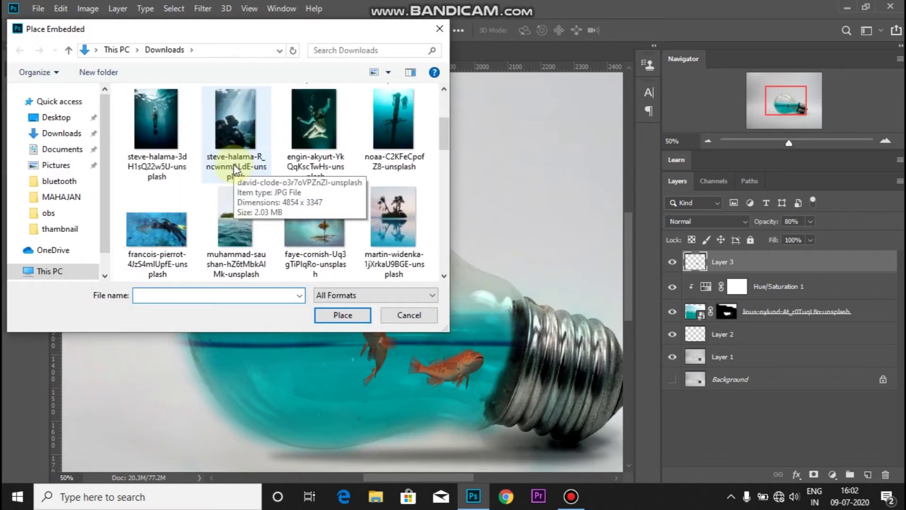
scroll(241, 166, "down", 2)
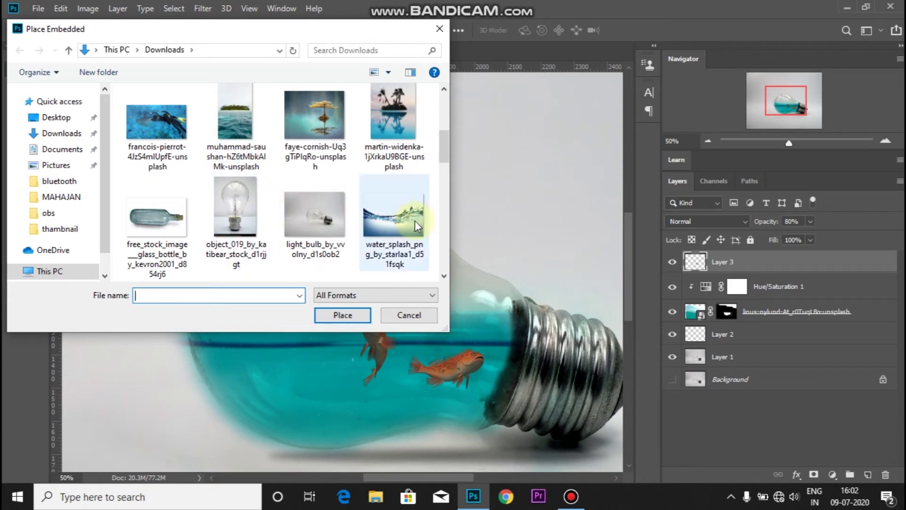
left_click(405, 234)
left_click(343, 315)
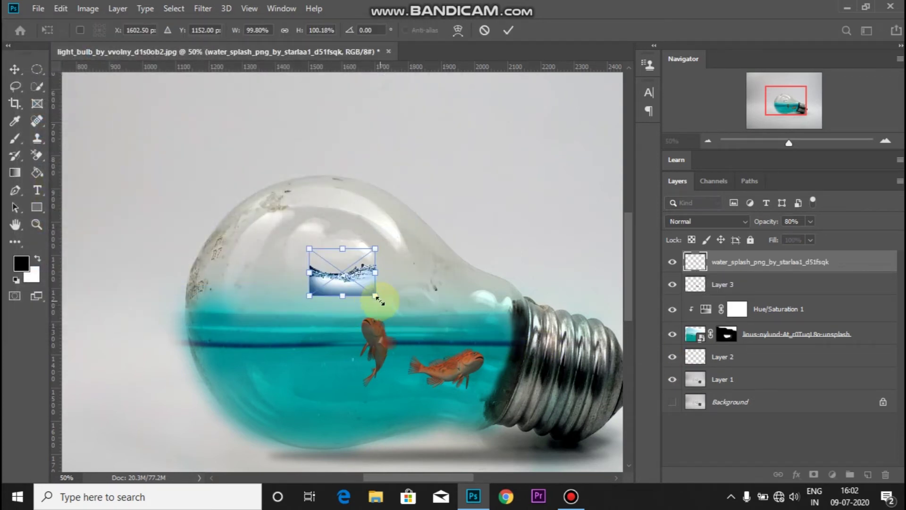
Enlarge the splash to about 500% and stretch it across the bulb's lower half.
left_click_drag(375, 295, 545, 404)
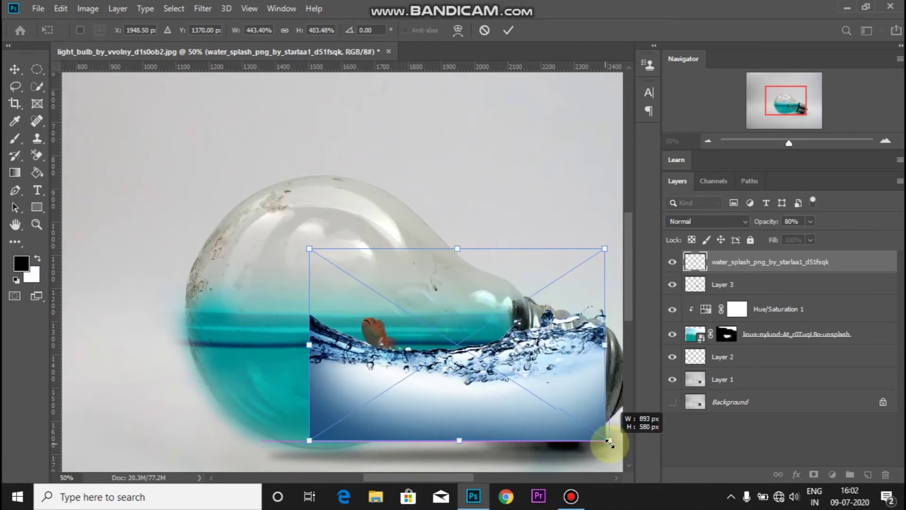
left_click_drag(545, 403, 601, 456)
mouse_move(541, 394)
left_mouse_down()
mouse_move(352, 351)
mouse_move(404, 358)
left_mouse_up()
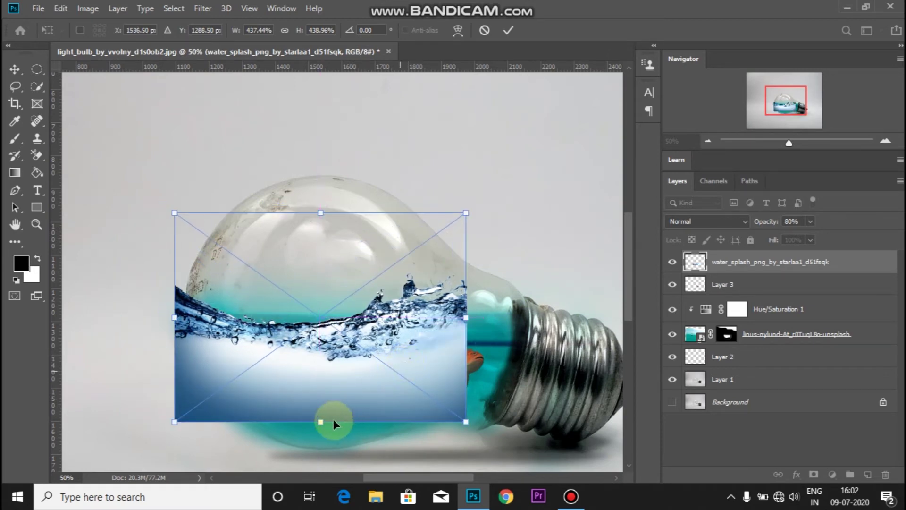
left_click_drag(320, 420, 319, 439)
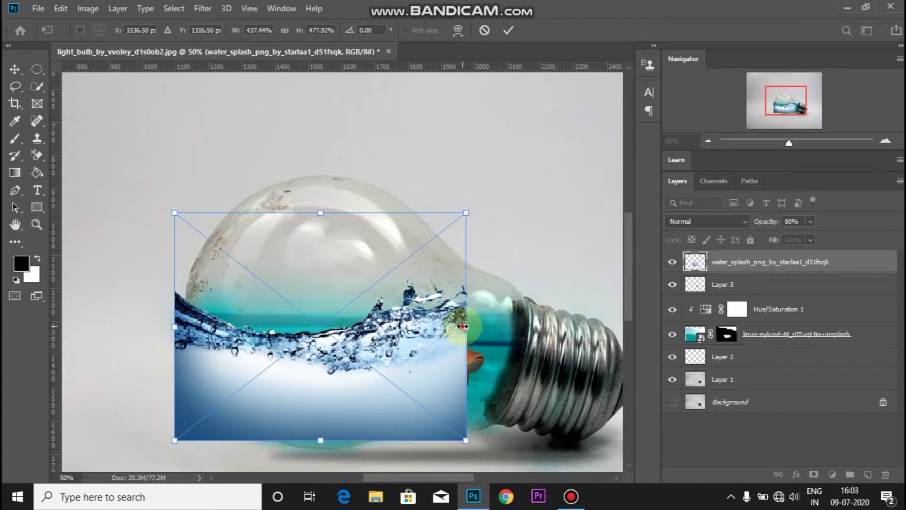
left_click_drag(463, 327, 515, 326)
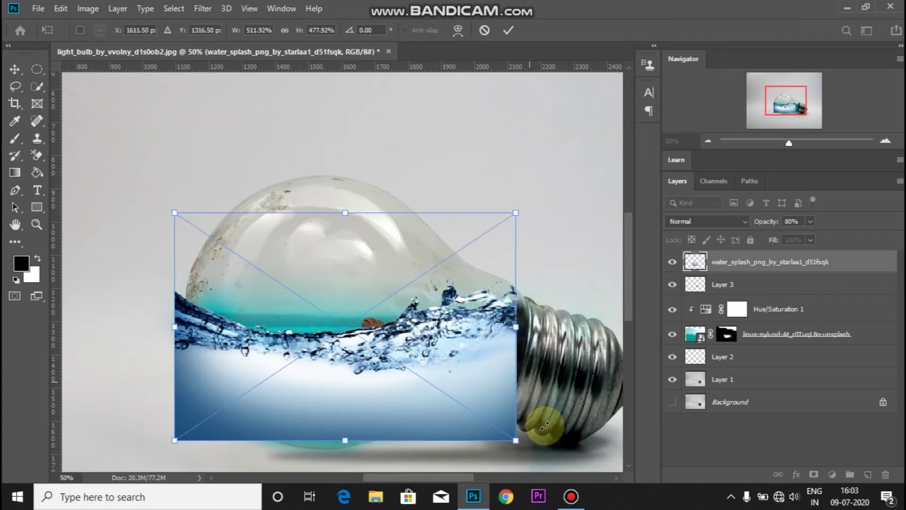
Tilt the splash about 6.36° along the waterline, set it to Overlay, and commit.
left_click_drag(545, 427, 543, 474)
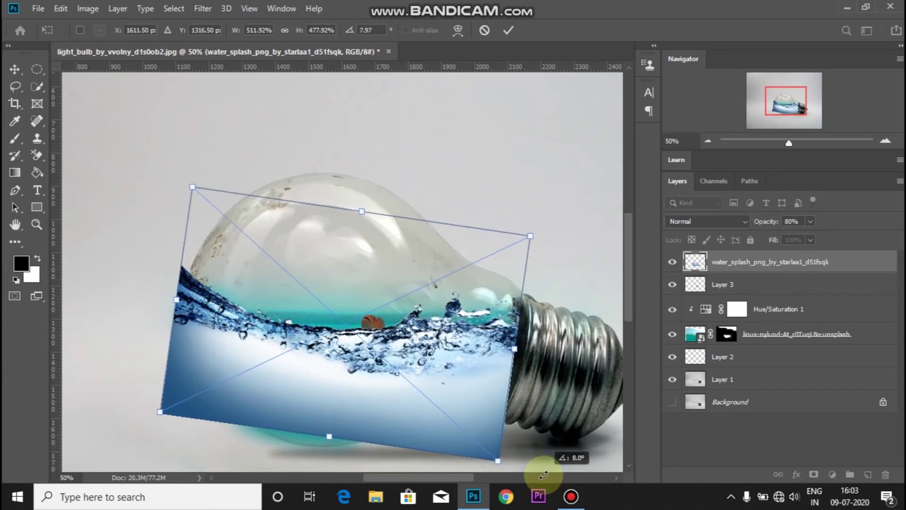
mouse_move(383, 366)
left_mouse_down()
mouse_move(397, 364)
mouse_move(390, 372)
left_mouse_up()
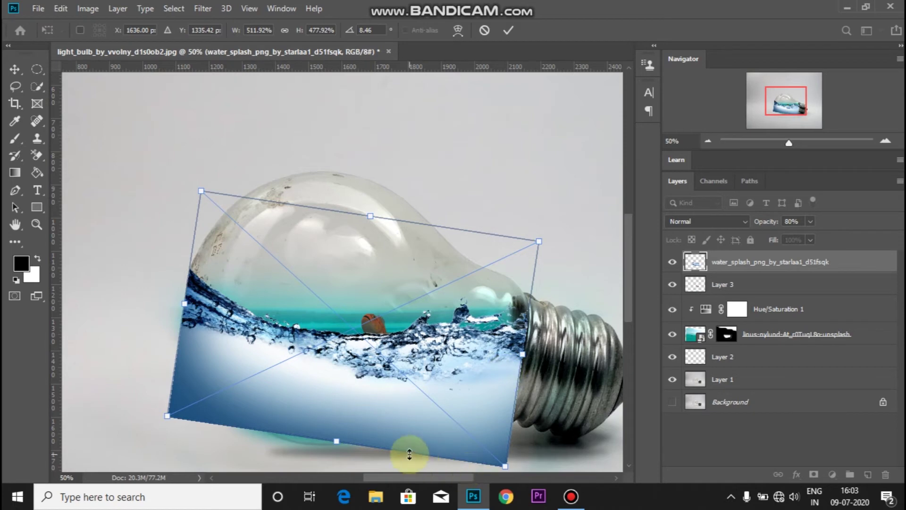
left_click_drag(527, 464, 534, 459)
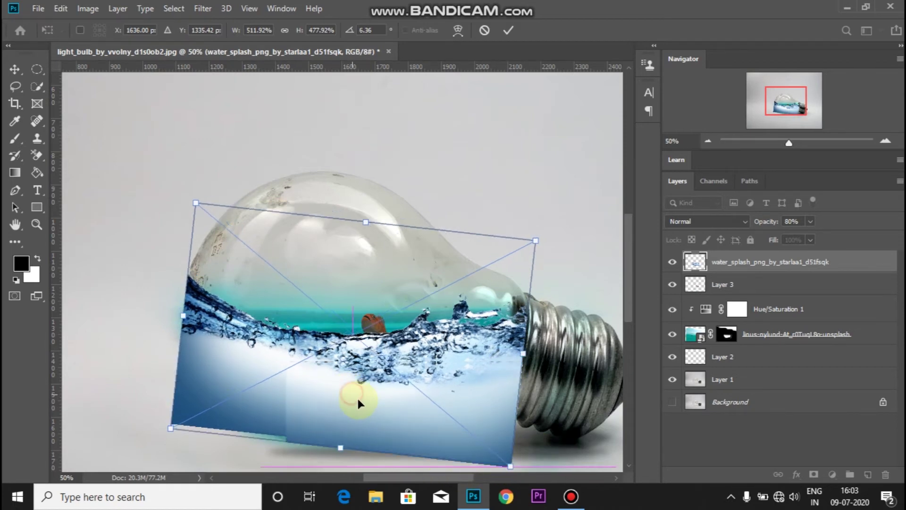
left_click_drag(356, 396, 352, 398)
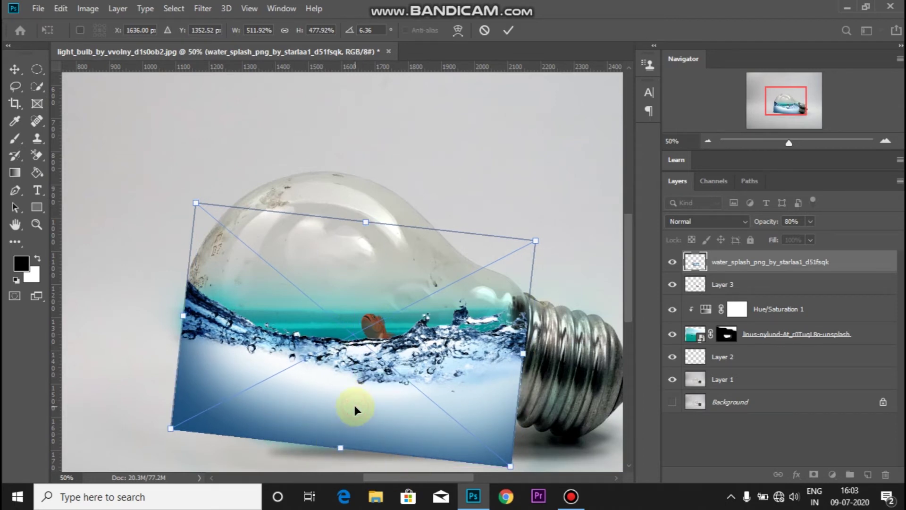
left_click(727, 228)
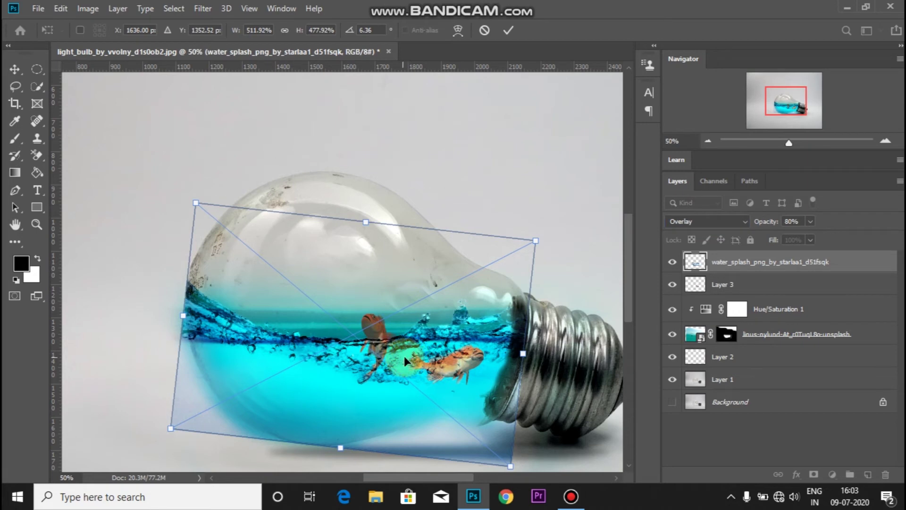
key("Return")
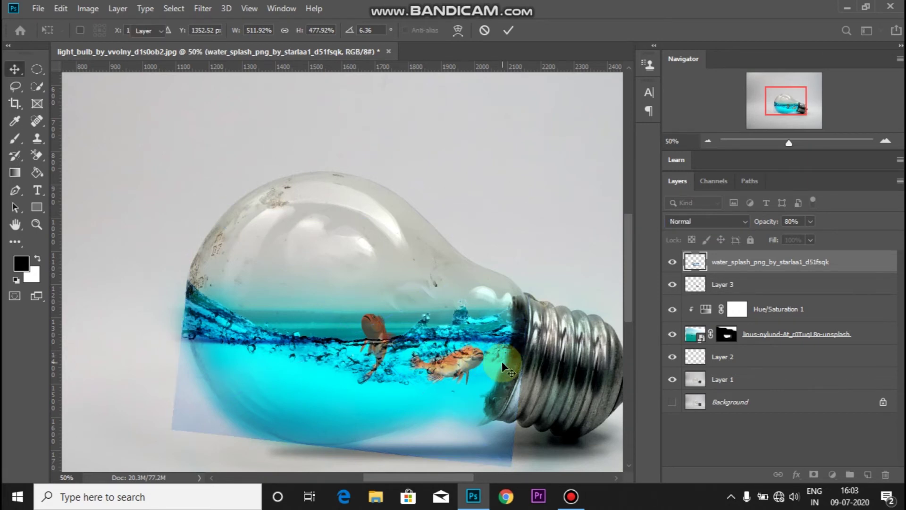
Add a white layer mask to the splash and set up a black brush at 100% zoom.
left_click(815, 474)
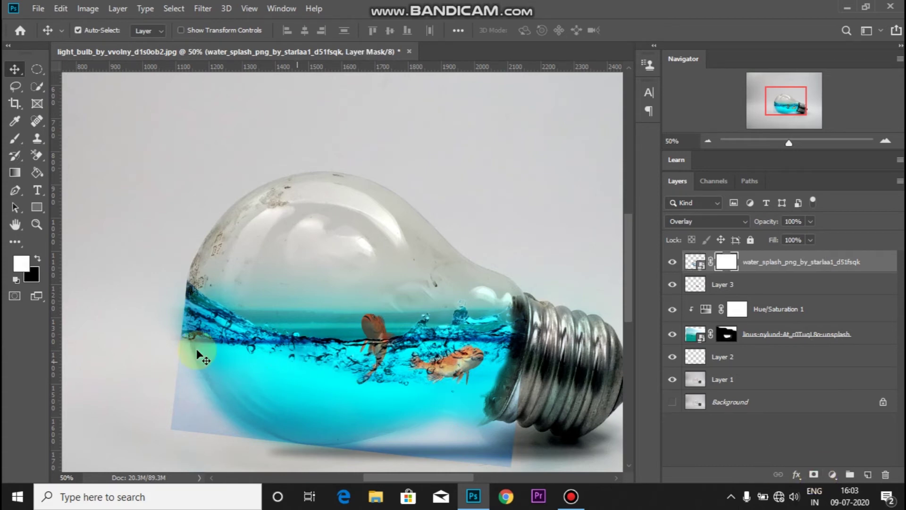
left_click(10, 138)
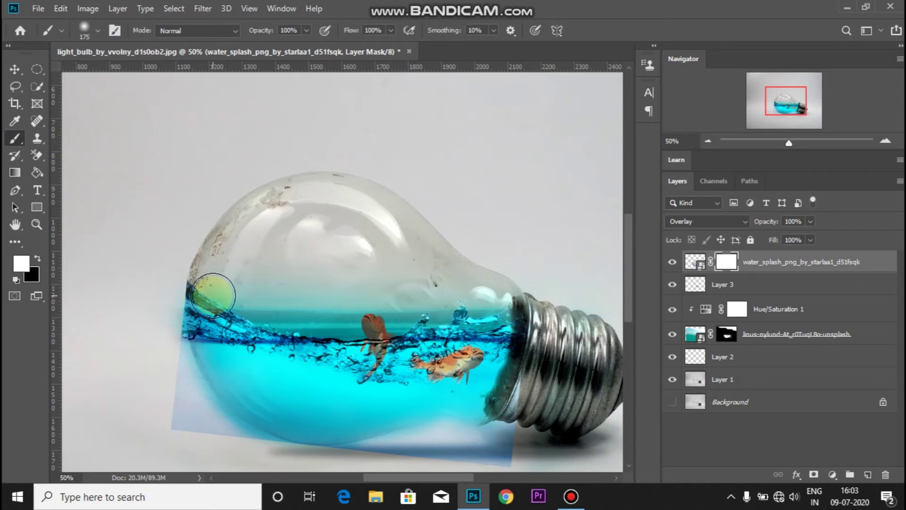
key("ctrl+plus")
key("ctrl+plus")
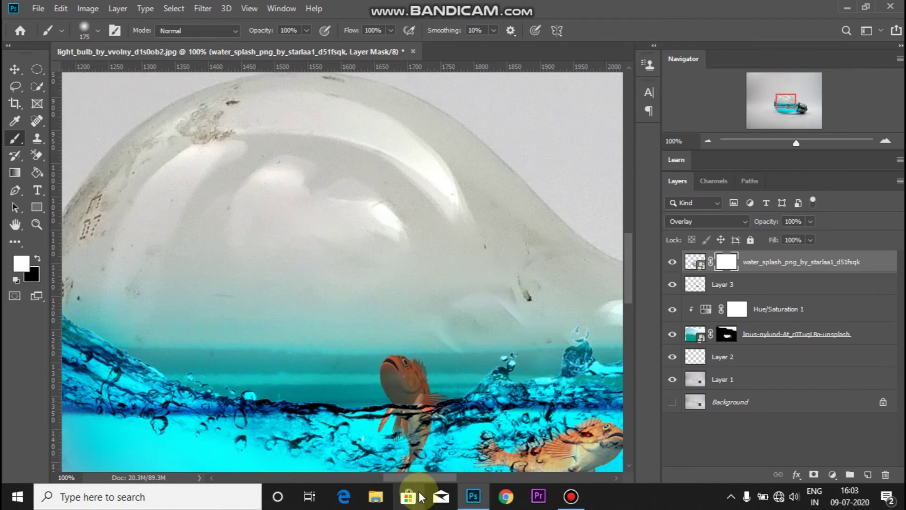
left_click_drag(425, 475, 387, 477)
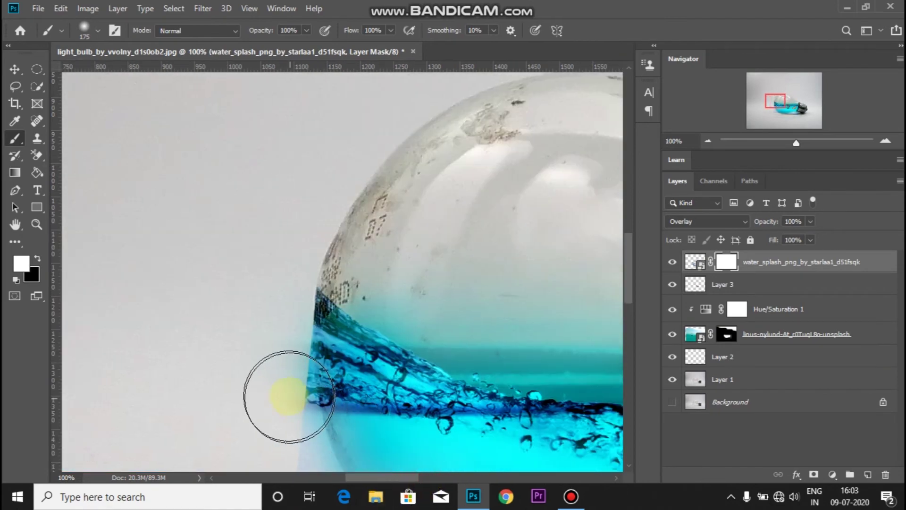
scroll(268, 392, "down", 3)
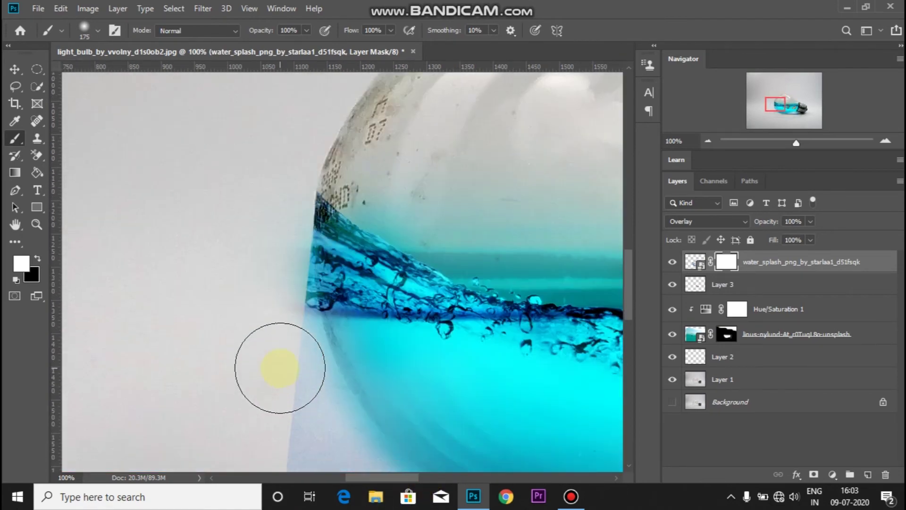
left_click(38, 258)
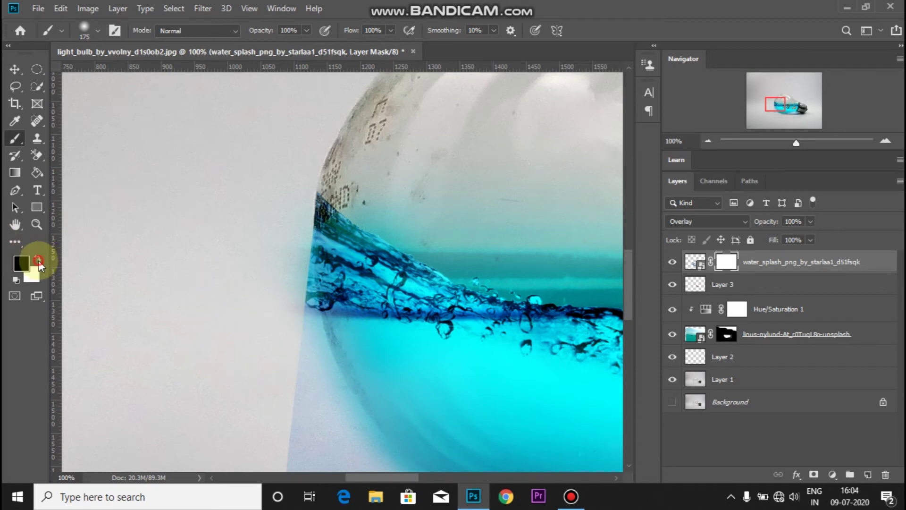
Paint out the splash spilling past the bulb's left edge, using a smaller brush for the edge.
mouse_move(254, 291)
left_mouse_down()
mouse_move(274, 405)
mouse_move(269, 302)
left_mouse_up()
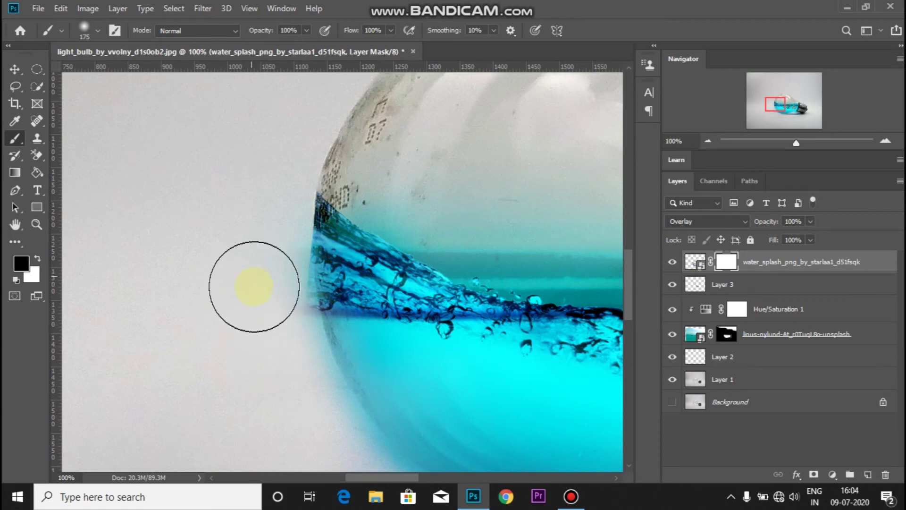
left_click_drag(203, 206, 172, 208)
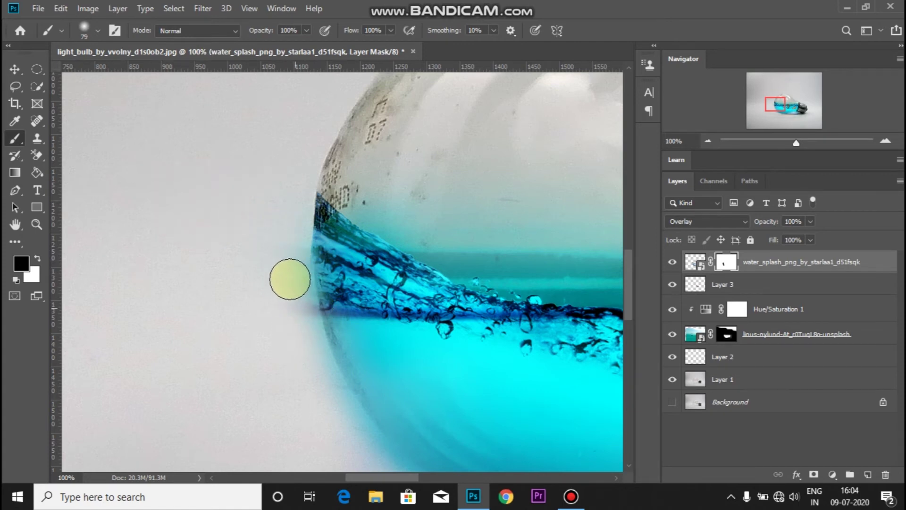
left_click_drag(292, 260, 315, 372)
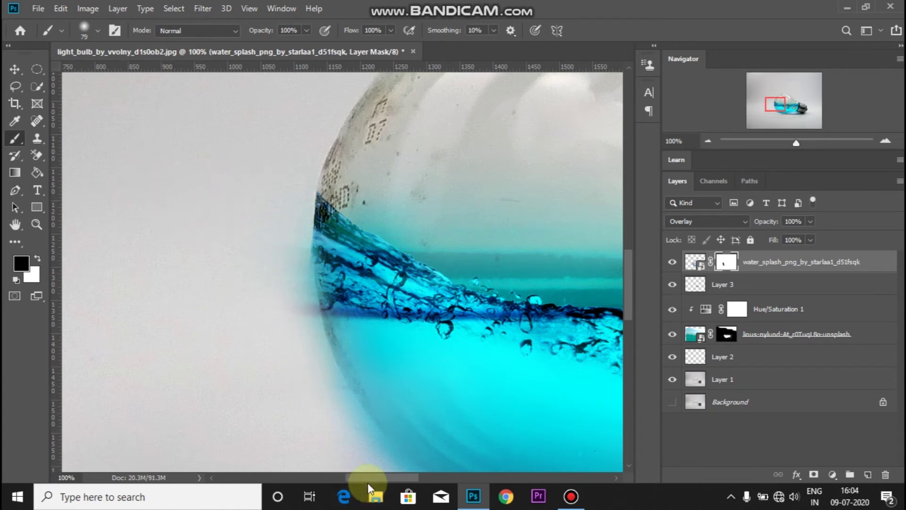
left_click_drag(367, 479, 404, 479)
Mask the water at the lower-left edge, the blue fade along the bottom, and splash below the metal base.
scroll(236, 359, "down", 2)
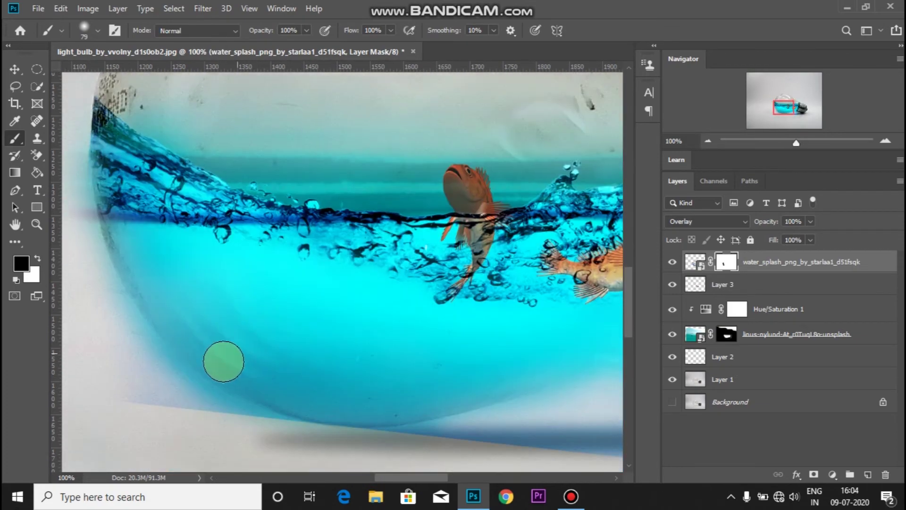
scroll(223, 361, "down", 2)
left_click(89, 201)
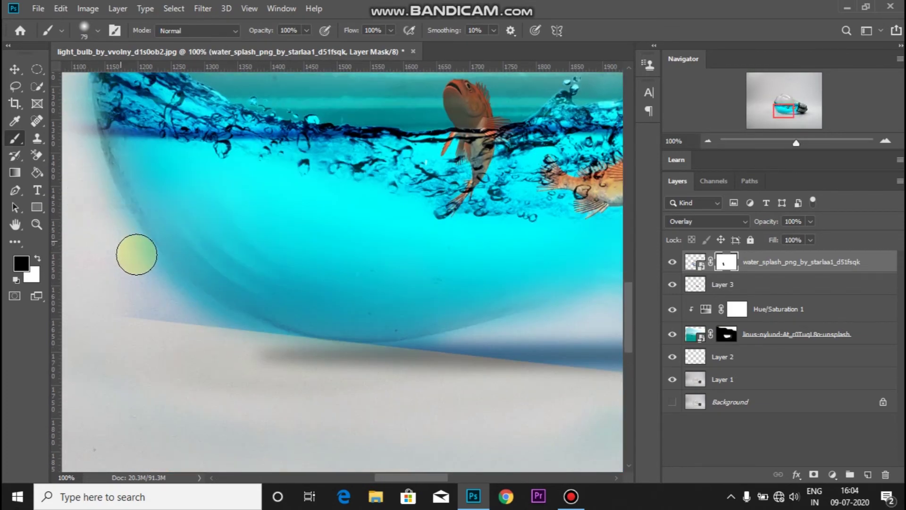
mouse_move(140, 309)
left_mouse_down()
mouse_move(192, 318)
mouse_move(251, 347)
mouse_move(172, 295)
mouse_move(265, 346)
mouse_move(245, 337)
mouse_move(343, 361)
mouse_move(439, 360)
mouse_move(391, 361)
left_mouse_up()
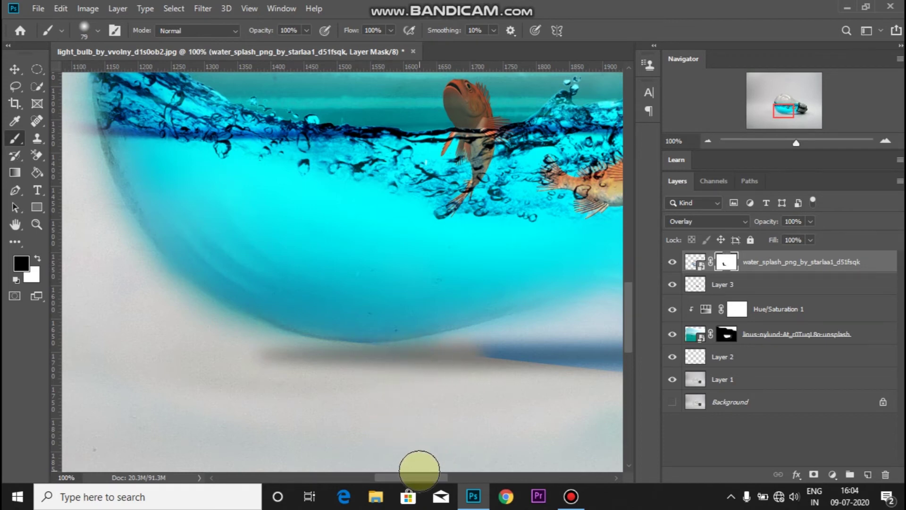
left_click_drag(406, 474, 444, 474)
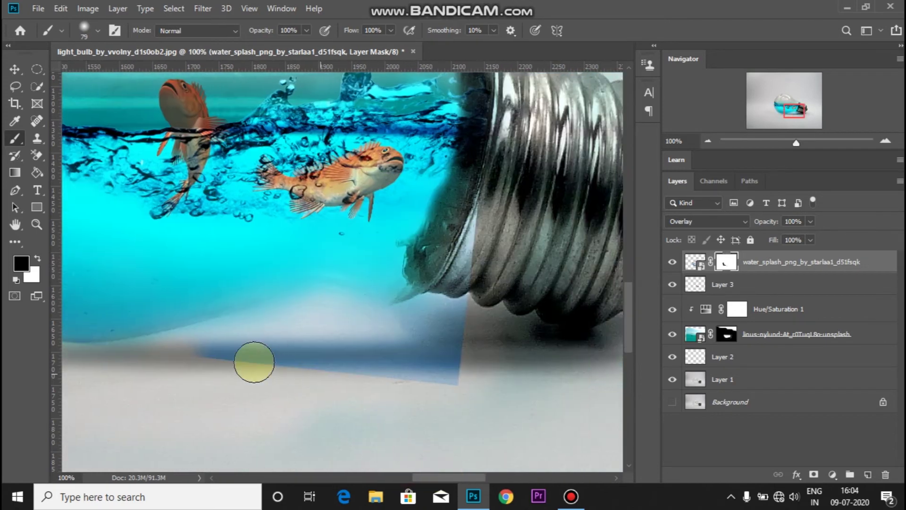
mouse_move(179, 357)
left_mouse_down()
mouse_move(441, 353)
mouse_move(277, 364)
left_mouse_up()
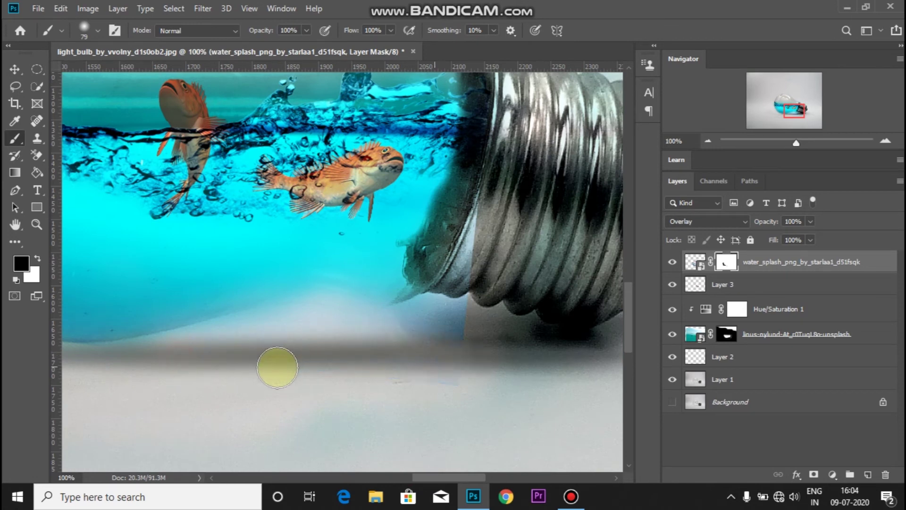
mouse_move(448, 310)
left_mouse_down()
mouse_move(364, 344)
mouse_move(410, 329)
mouse_move(345, 326)
mouse_move(478, 328)
left_mouse_up()
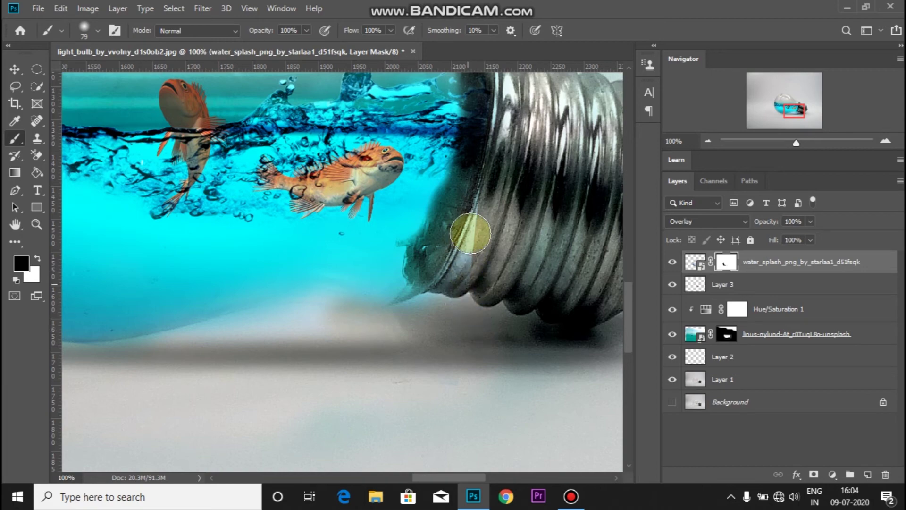
Paint away the remaining haze along the bulb's left edge and zoom out to check.
scroll(530, 263, "up", 2)
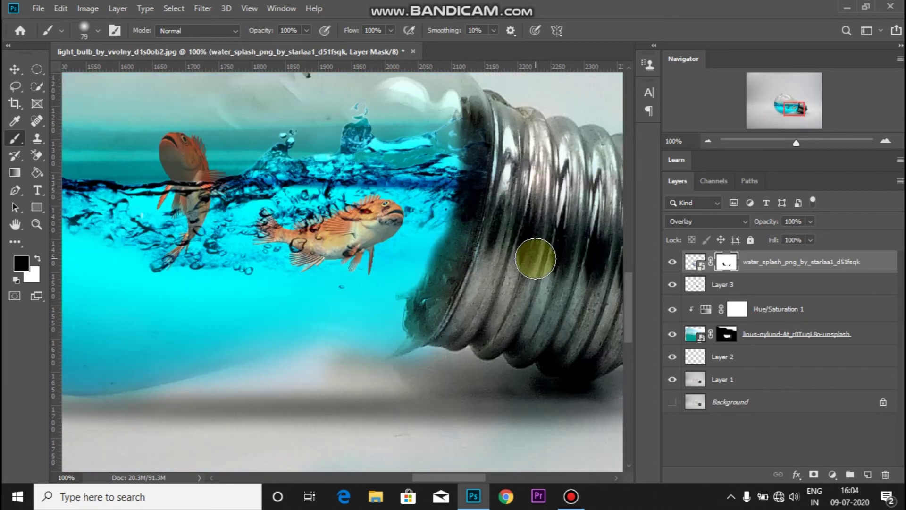
scroll(531, 257, "up", 3)
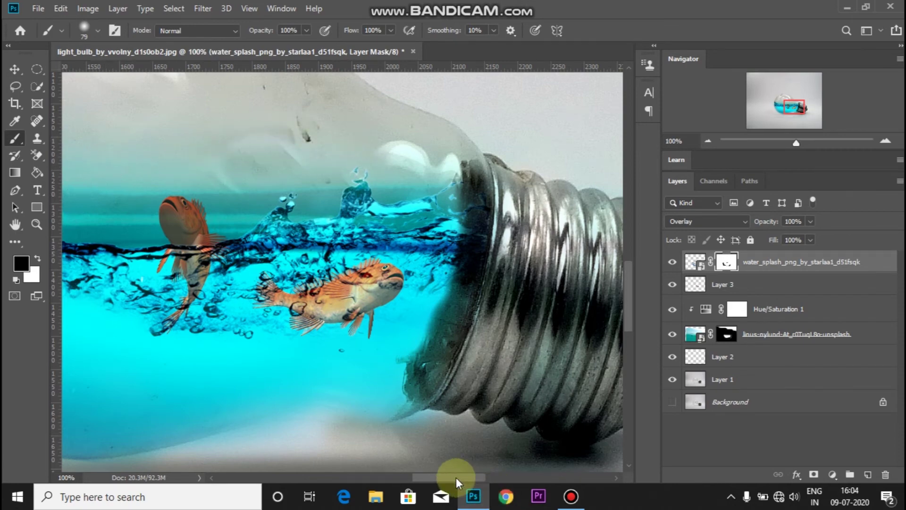
left_click_drag(449, 477, 381, 478)
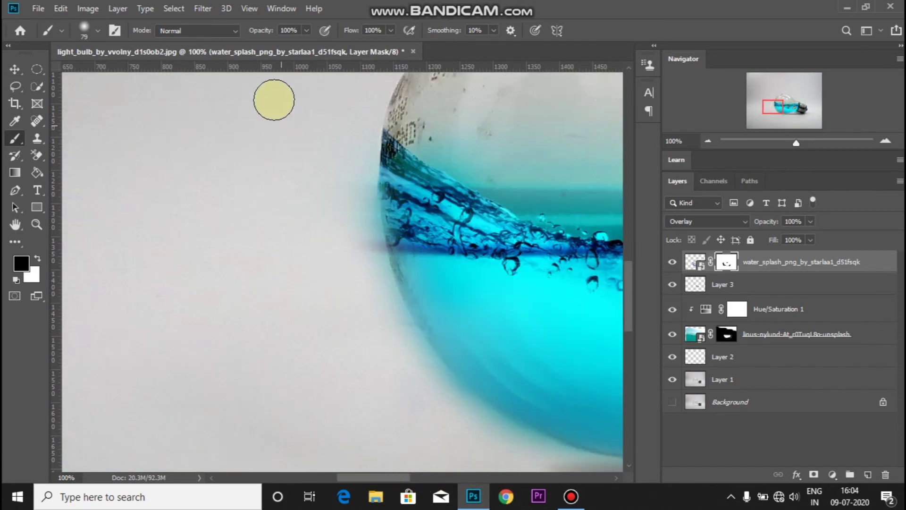
left_click_drag(358, 194, 359, 222)
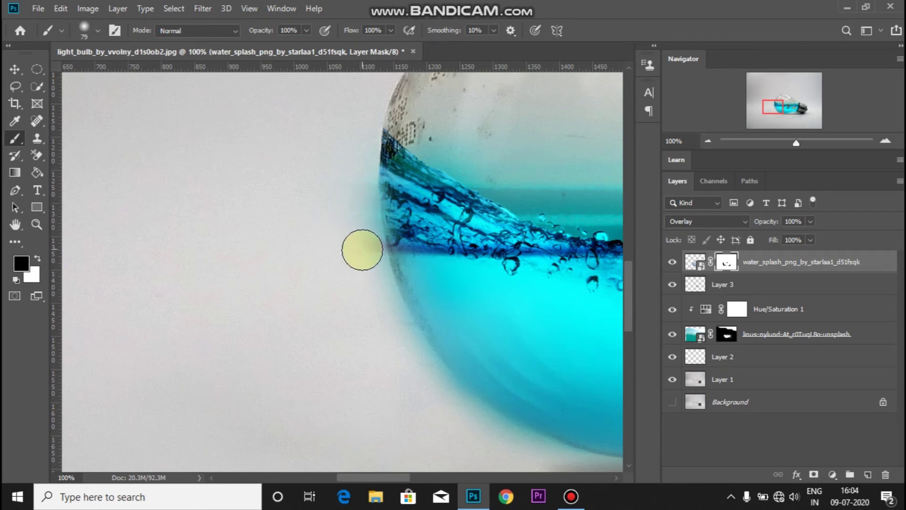
mouse_move(356, 239)
left_mouse_down()
mouse_move(377, 309)
mouse_move(410, 353)
left_mouse_up()
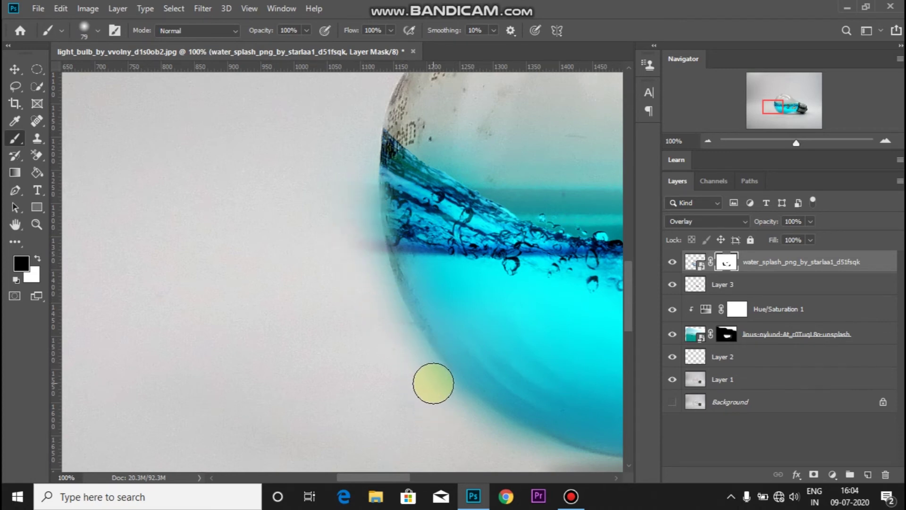
key("ctrl+minus")
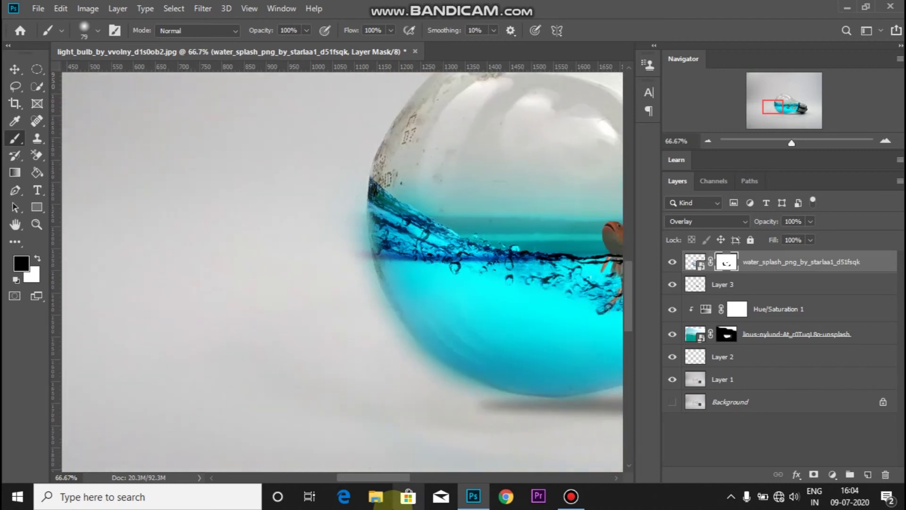
key("ctrl+minus")
key("ctrl+minus")
key("ctrl+plus")
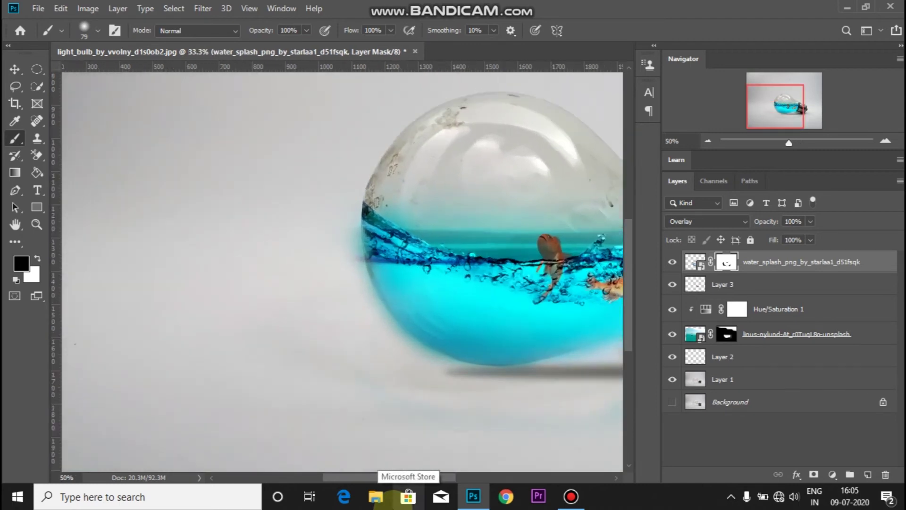
key("ctrl+plus")
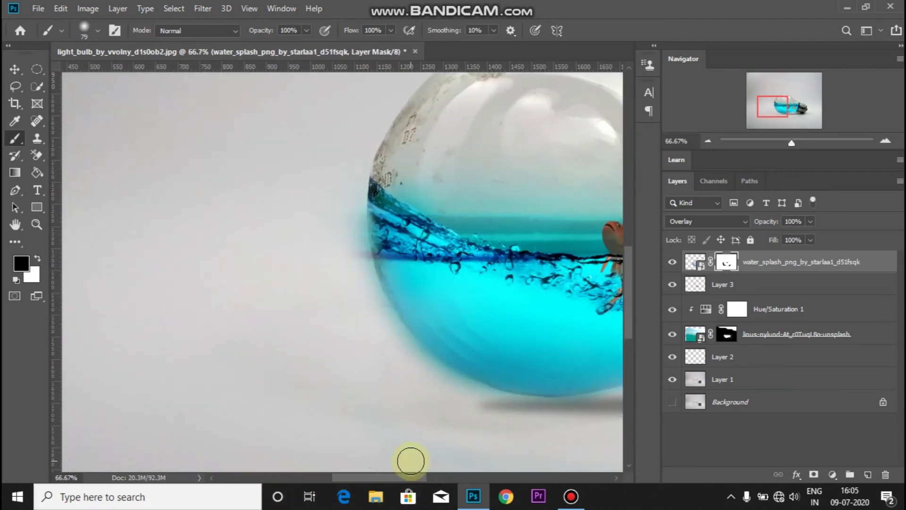
left_click_drag(389, 477, 425, 477)
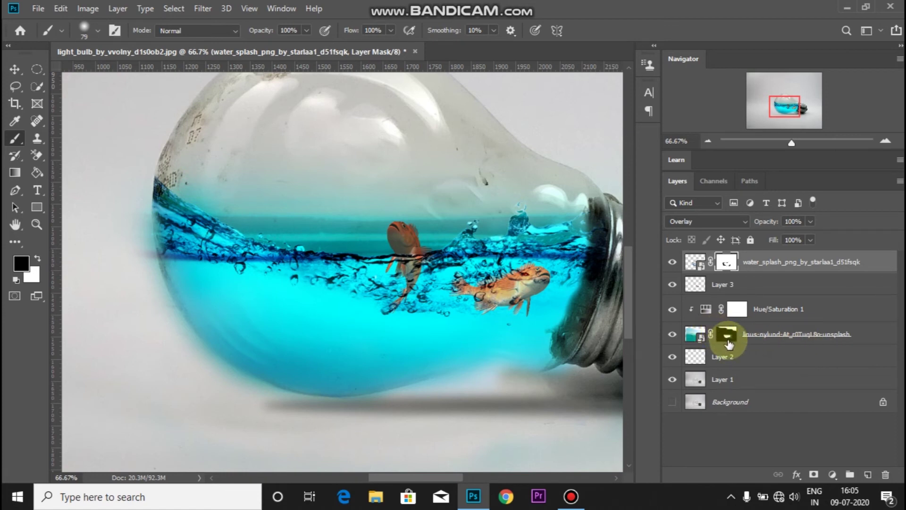
On the teal water photo's mask, paint black above the waterline and near the bulb's neck.
left_click(727, 342)
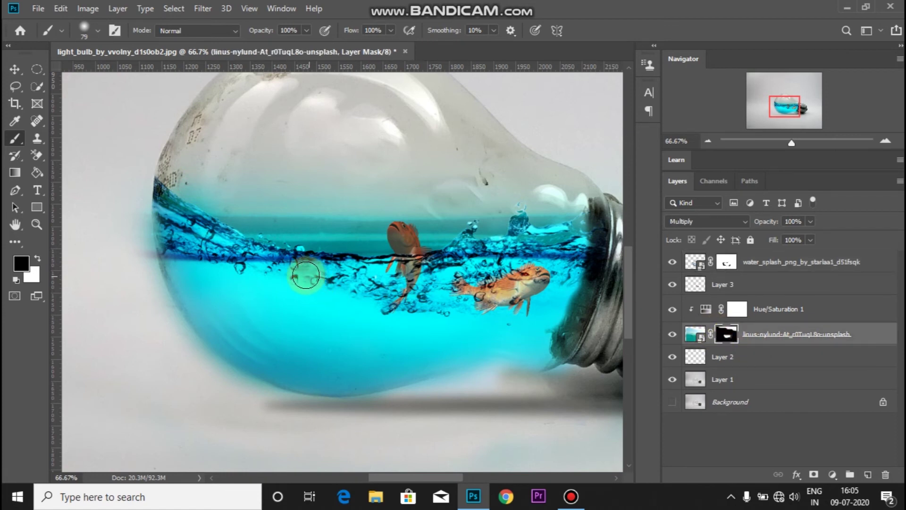
mouse_move(232, 211)
left_mouse_down()
mouse_move(246, 211)
mouse_move(187, 181)
left_mouse_up()
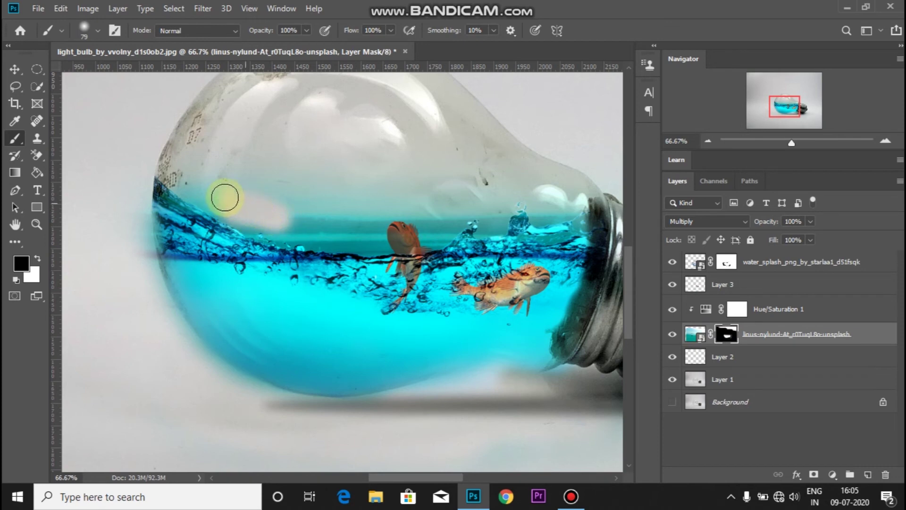
mouse_move(205, 195)
left_mouse_down()
mouse_move(275, 217)
mouse_move(238, 184)
mouse_move(296, 205)
mouse_move(292, 224)
mouse_move(327, 186)
mouse_move(360, 238)
mouse_move(418, 238)
mouse_move(375, 244)
left_mouse_up()
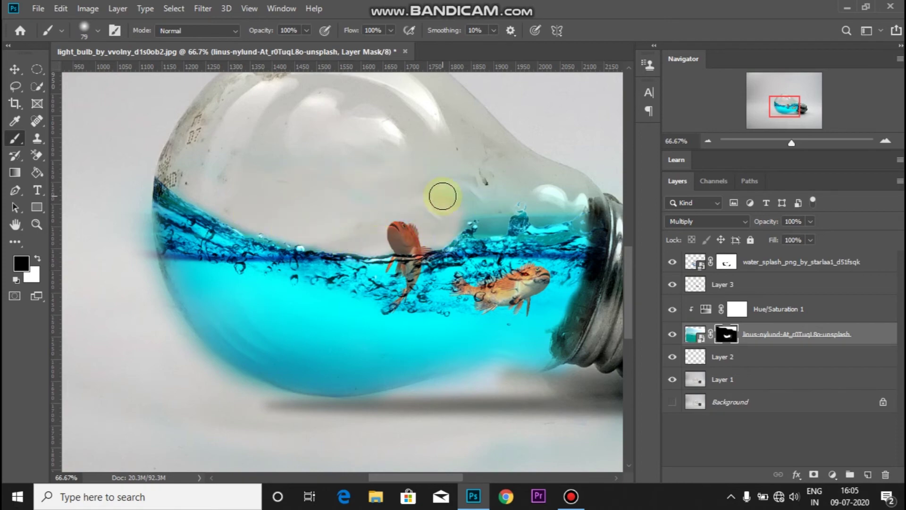
key("bracketleft")
key("bracketleft")
key("bracketleft")
mouse_move(485, 216)
left_mouse_down()
mouse_move(566, 208)
mouse_move(503, 206)
left_mouse_up()
Switch to white, zoom out to review the bulb, and select the water splash layer's mask.
scroll(503, 206, "up", 2)
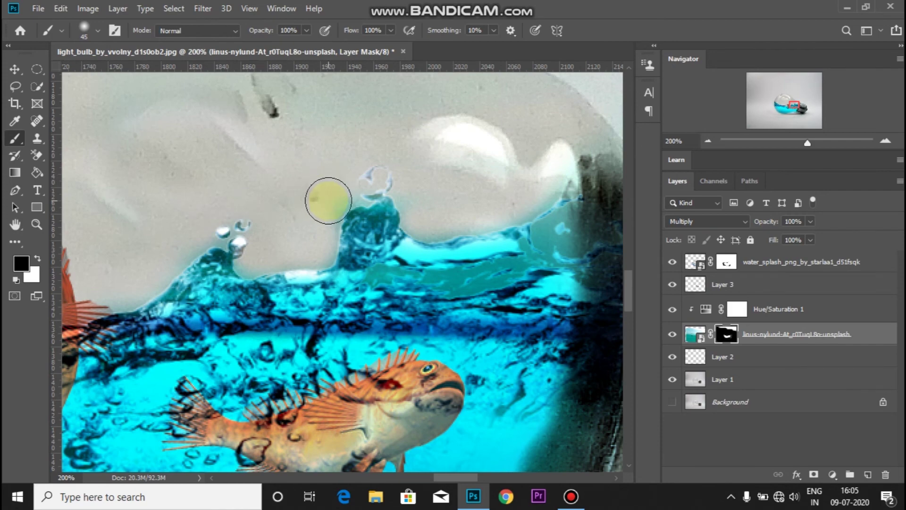
scroll(410, 157, "down", 3)
scroll(192, 358, "up", 2)
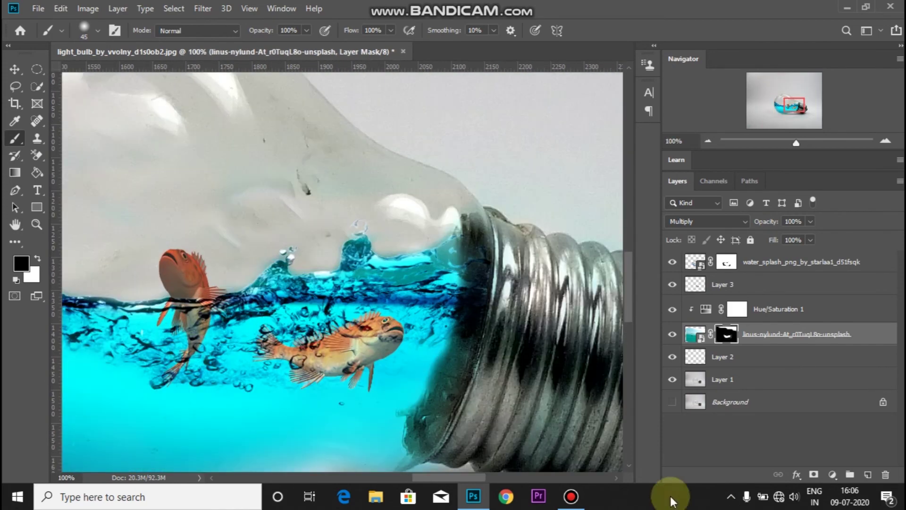
scroll(391, 393, "up", 1)
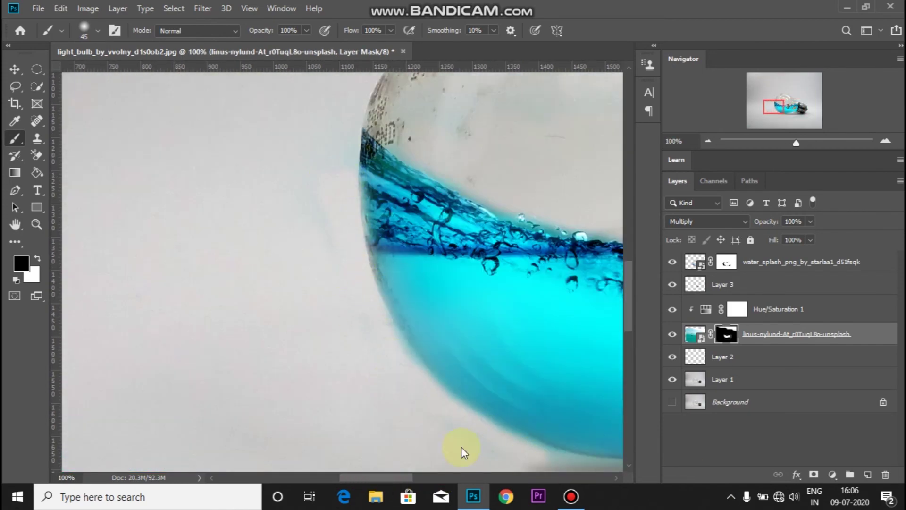
left_click_drag(378, 476, 477, 481)
left_click(37, 259)
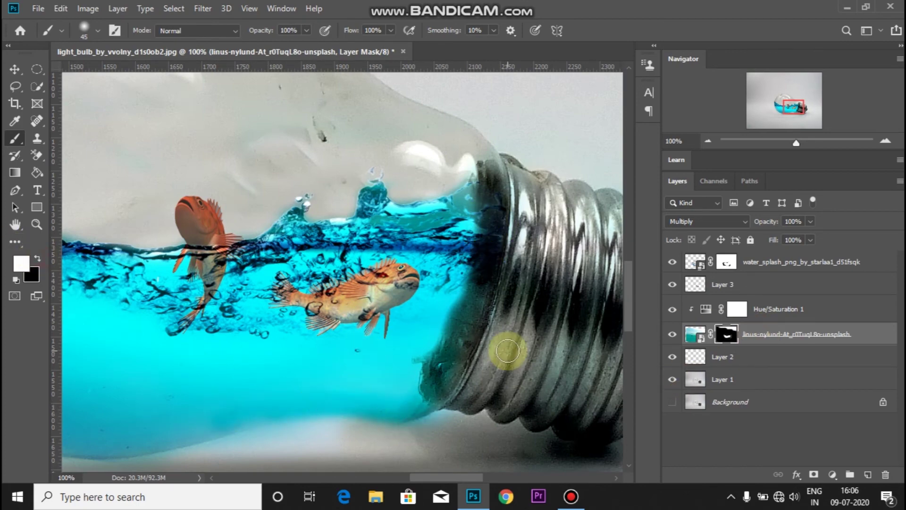
key("ctrl+minus")
key("ctrl+minus")
key("ctrl+minus")
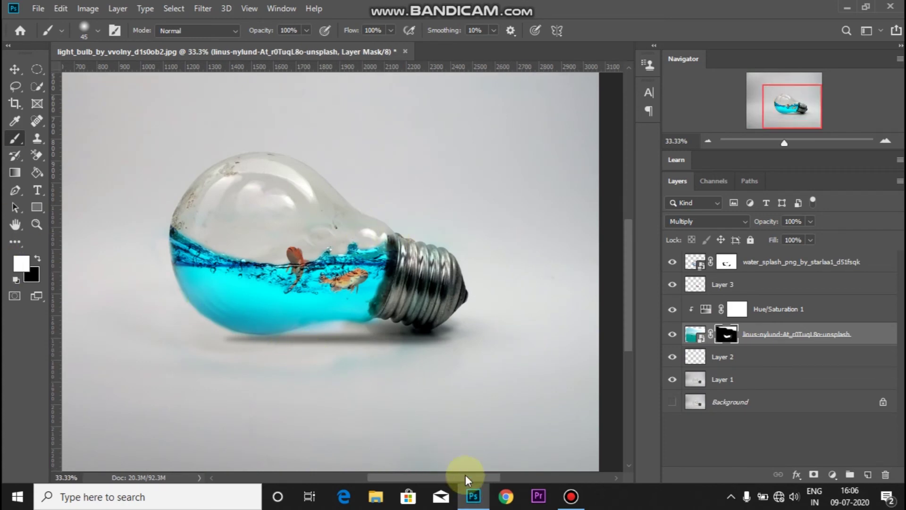
left_click_drag(465, 475, 449, 474)
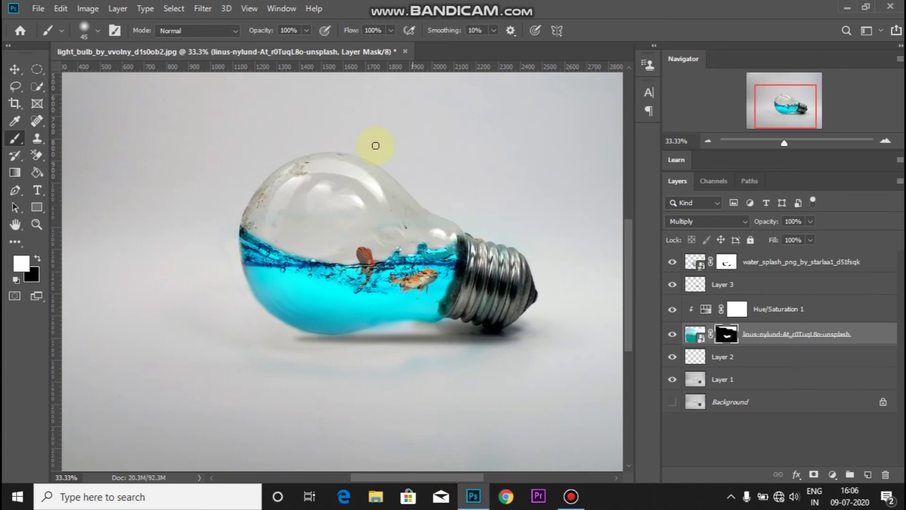
left_click(729, 262)
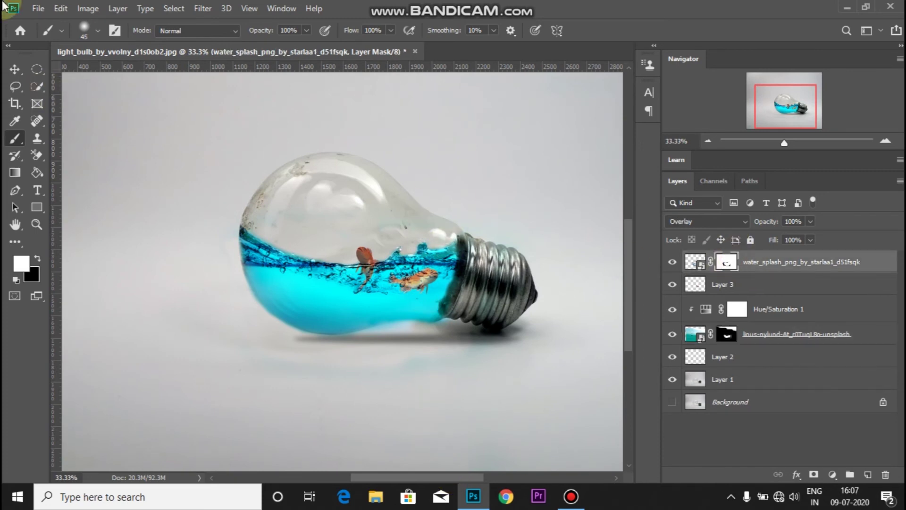
left_click(38, 9)
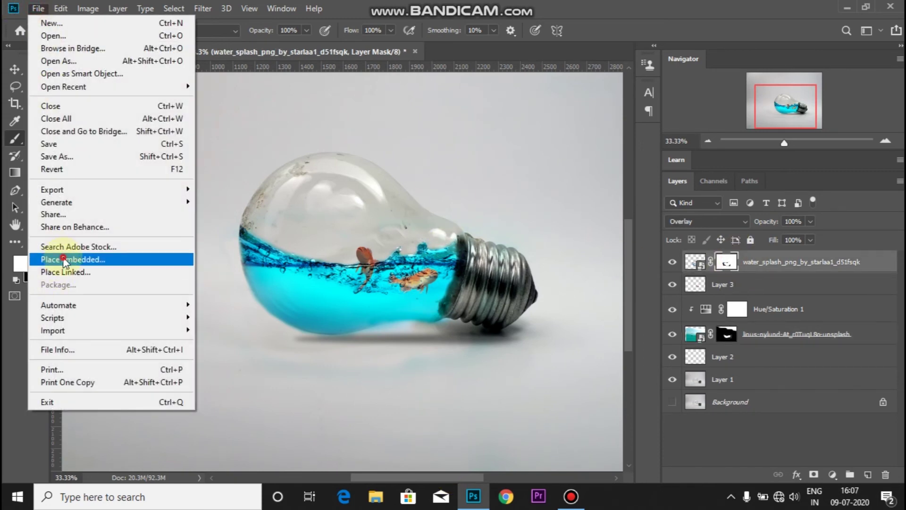
Place Embedded the faye-cornish-Uq3gTiPlqRo-unsplash tree-on-island photo from Downloads.
left_click(64, 260)
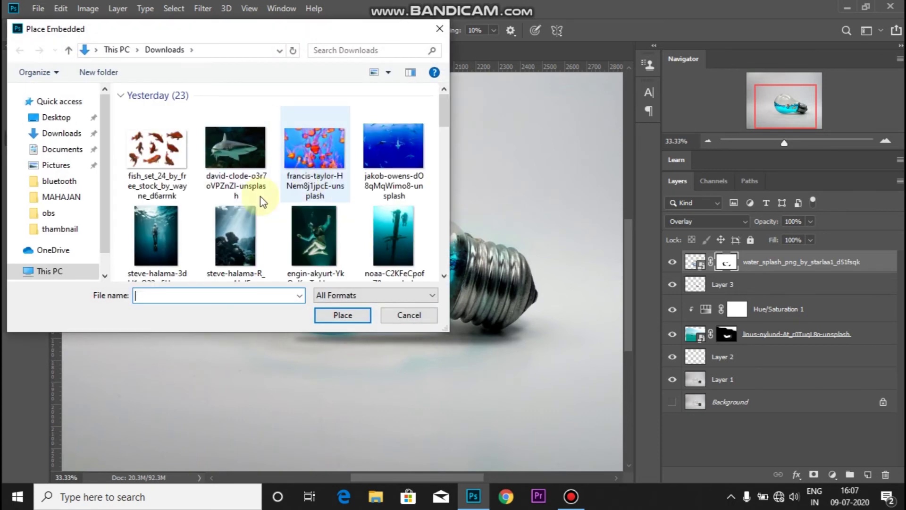
scroll(297, 194, "down", 1)
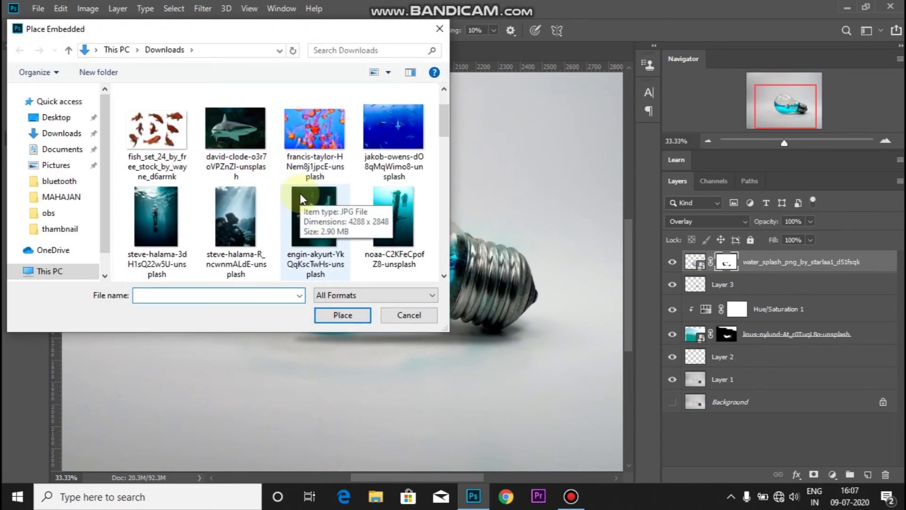
scroll(299, 193, "down", 3)
scroll(300, 201, "down", 3)
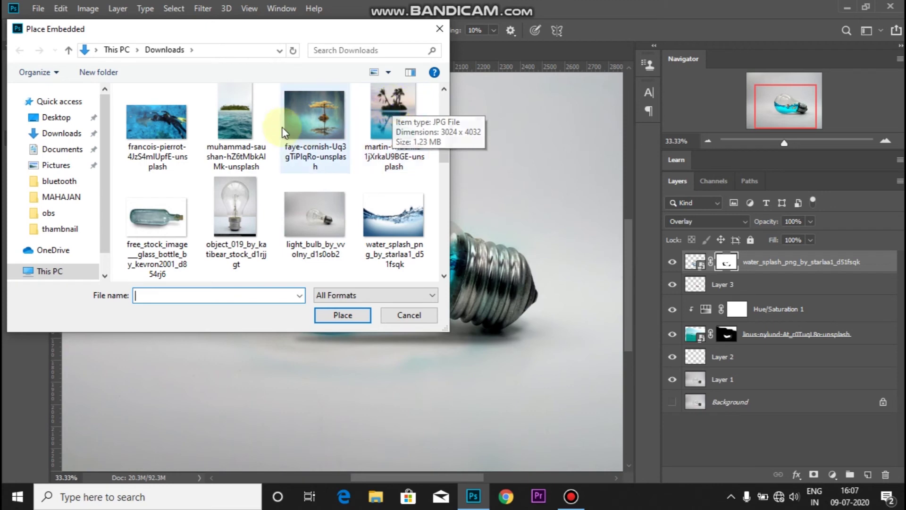
left_click(316, 118)
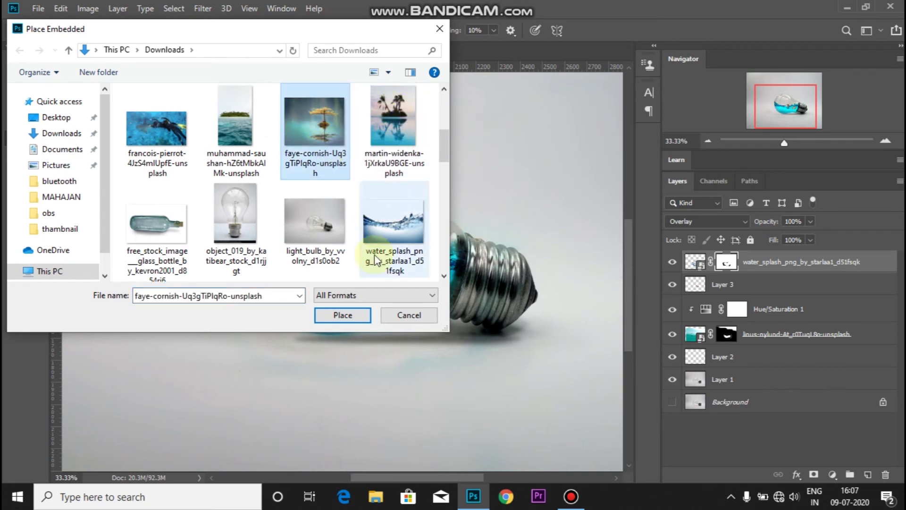
left_click(348, 316)
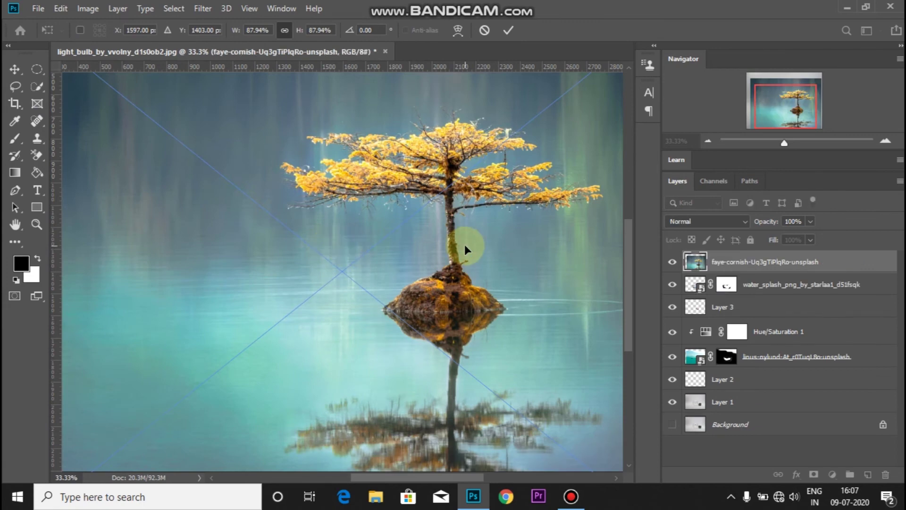
Shrink the tree photo to about a third, move it over the bulb, and set opacity to 42%.
key("ctrl+minus")
key("ctrl+minus")
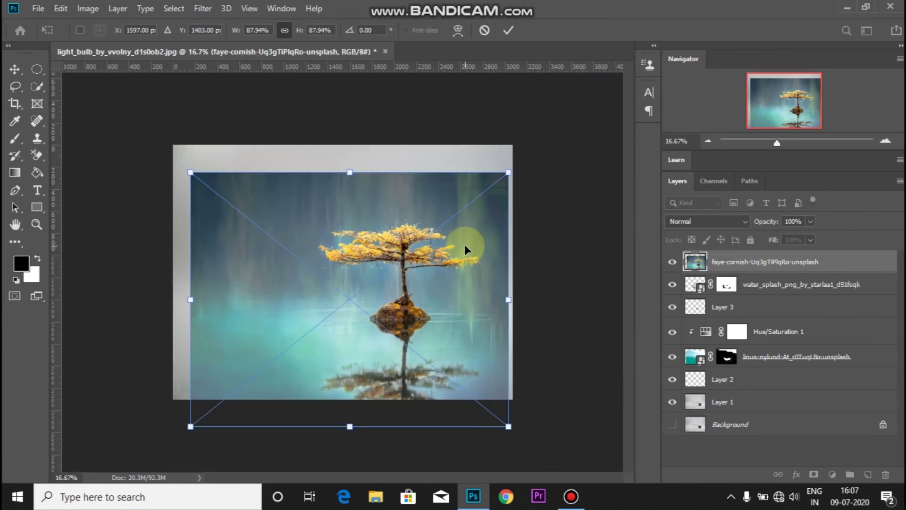
mouse_move(511, 171)
left_mouse_down()
mouse_move(317, 307)
mouse_move(312, 328)
left_mouse_up()
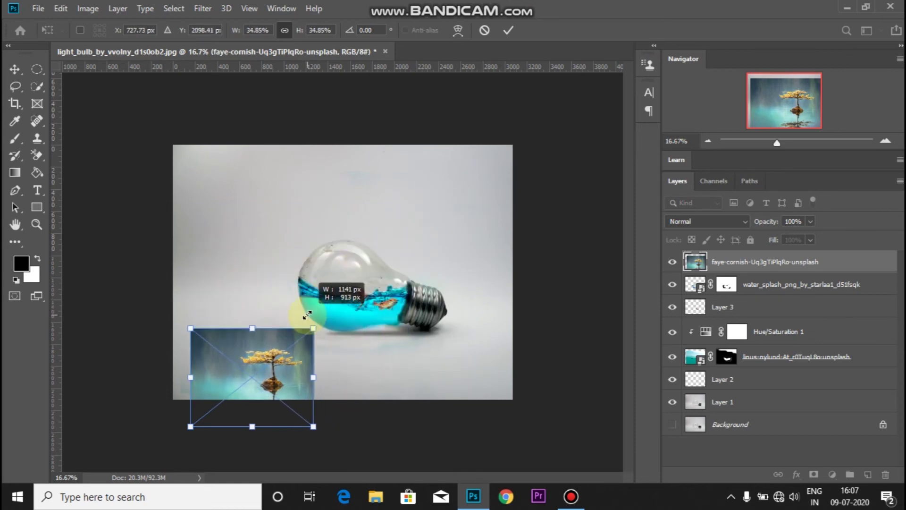
left_click_drag(274, 377, 352, 287)
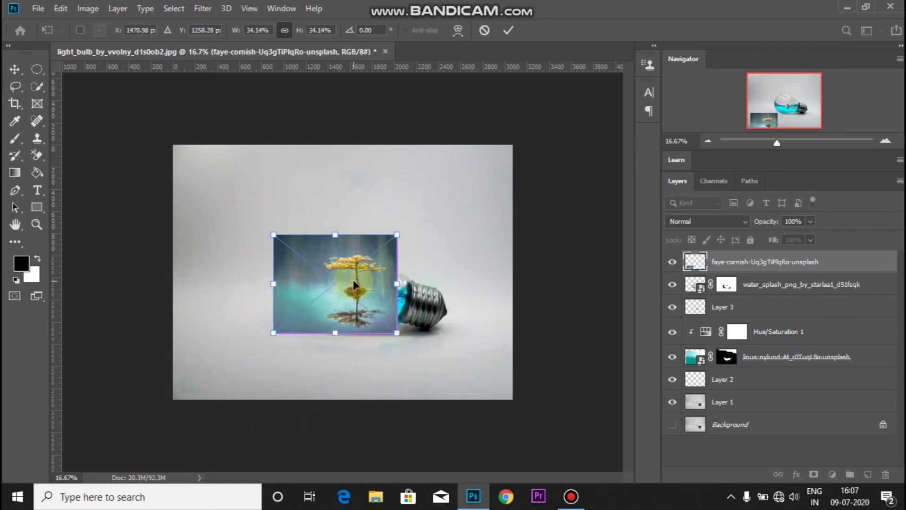
key("shift+alt+o")
scroll(353, 279, "up", 1)
scroll(353, 279, "up", 1)
scroll(353, 279, "up", 1)
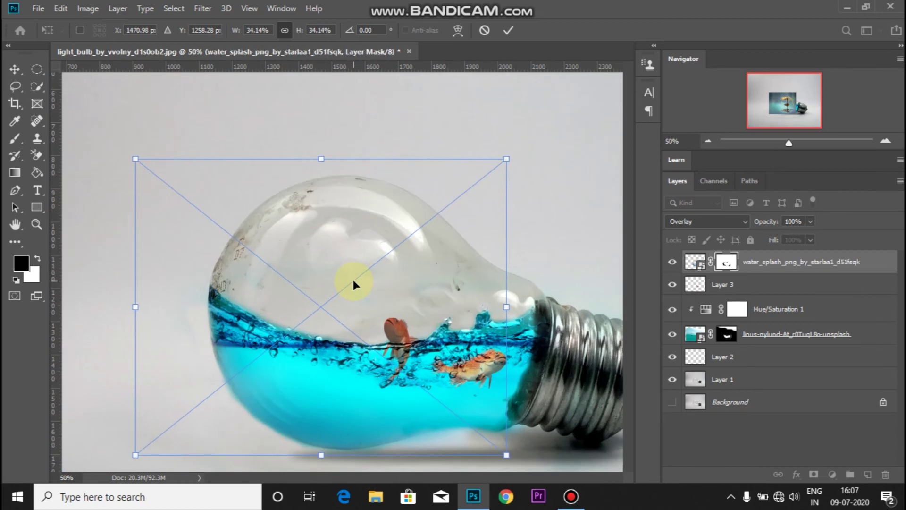
key("shift+alt+n")
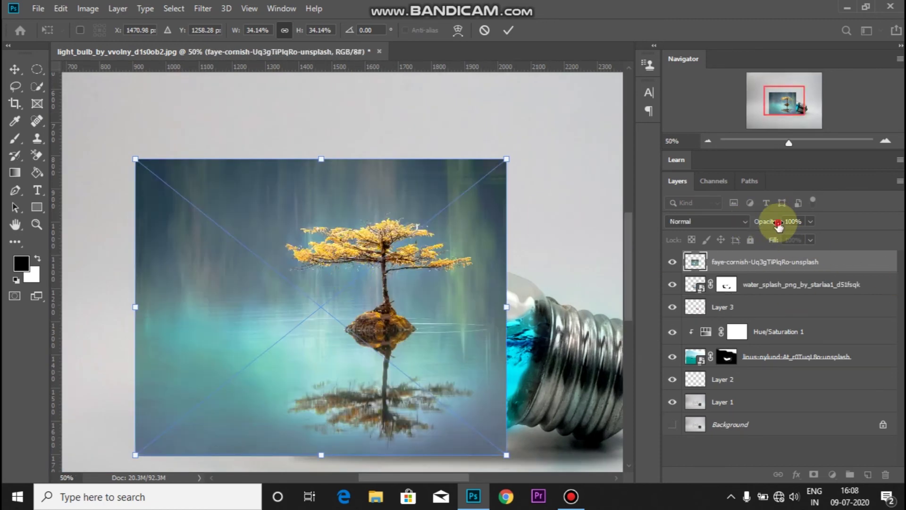
left_click_drag(777, 226, 741, 228)
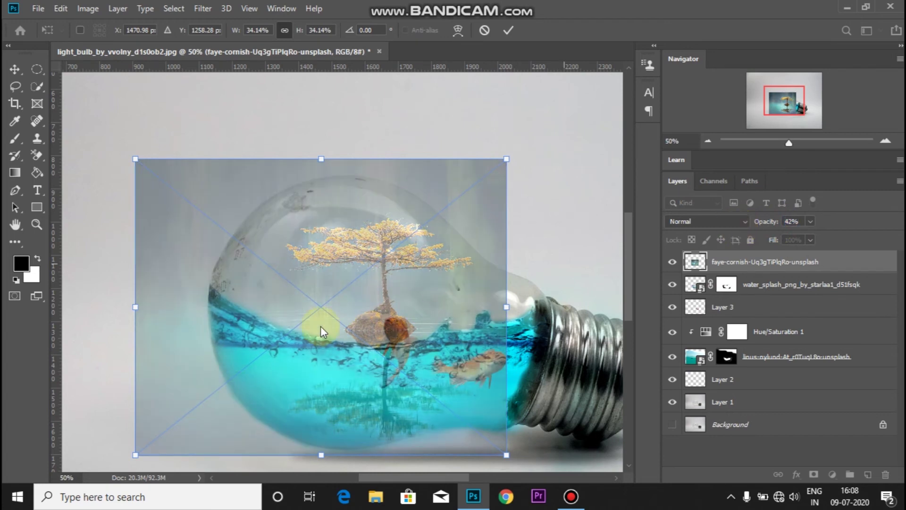
Scale the tree photo to 27.21% and set its island on the bulb's water line.
left_click_drag(384, 319, 297, 319)
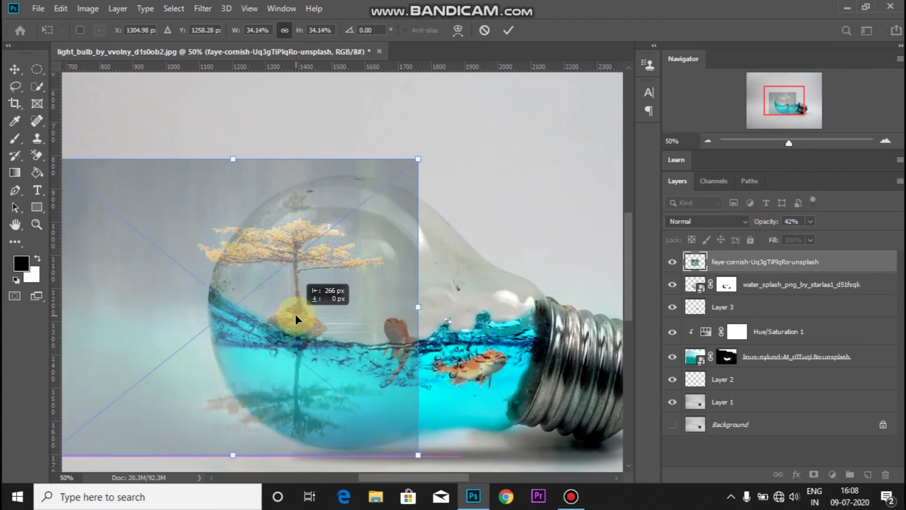
left_click_drag(296, 319, 333, 324)
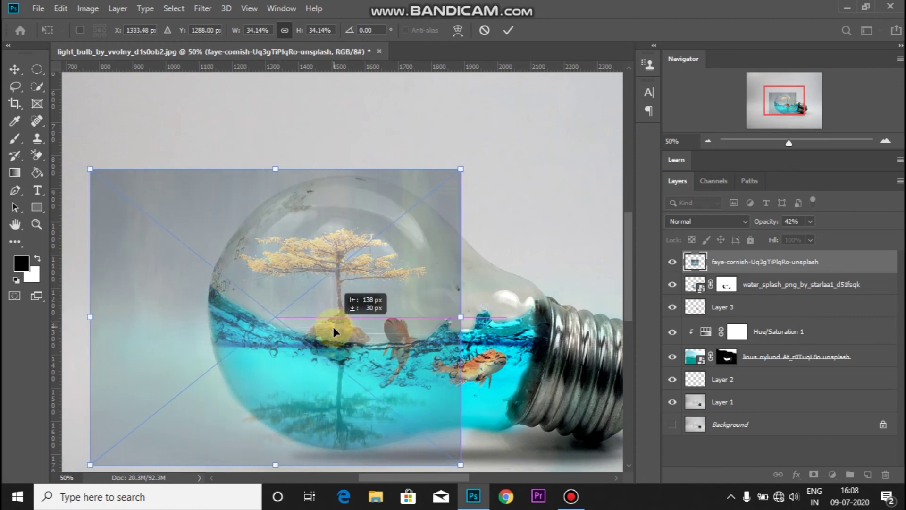
left_click_drag(334, 326, 333, 328)
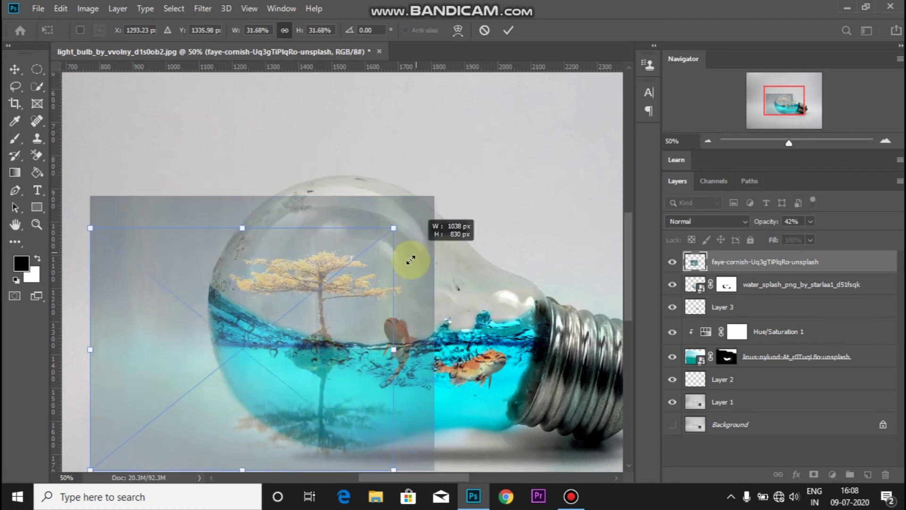
left_click_drag(464, 175, 404, 259)
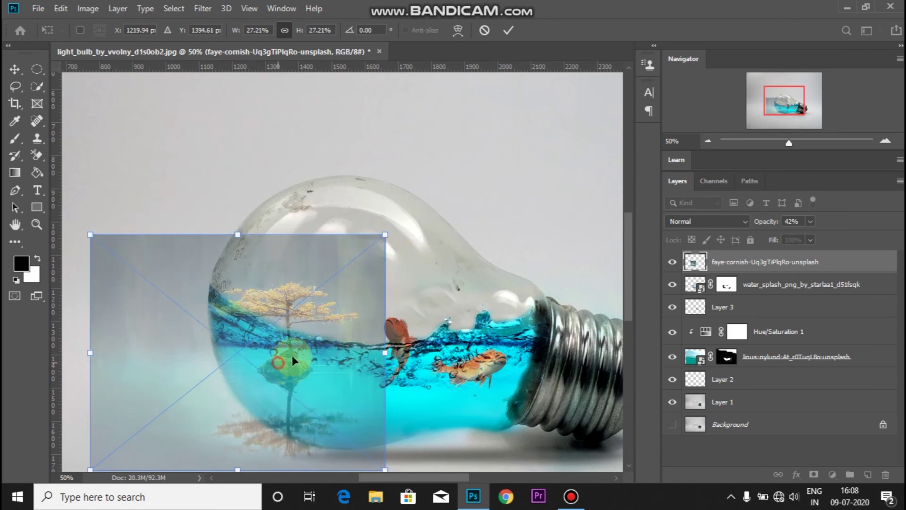
mouse_move(292, 357)
left_mouse_down()
mouse_move(334, 336)
mouse_move(321, 335)
left_mouse_up()
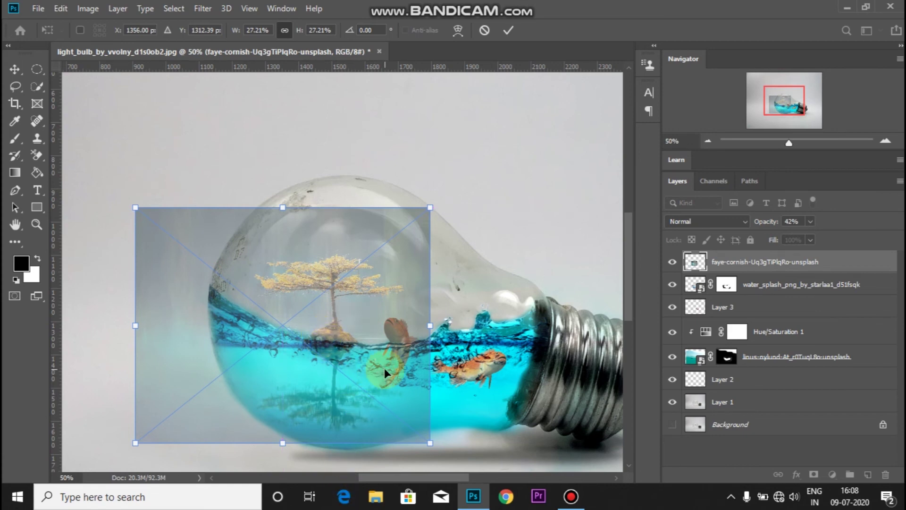
key("b")
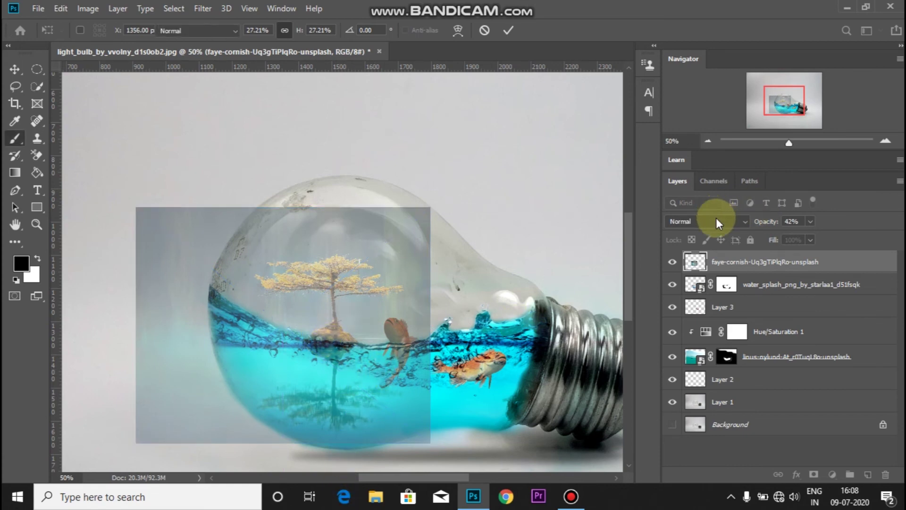
Return the tree photo to 100% opacity, add a layer mask, and Magic Wand the area around the tree.
left_click_drag(772, 222, 809, 223)
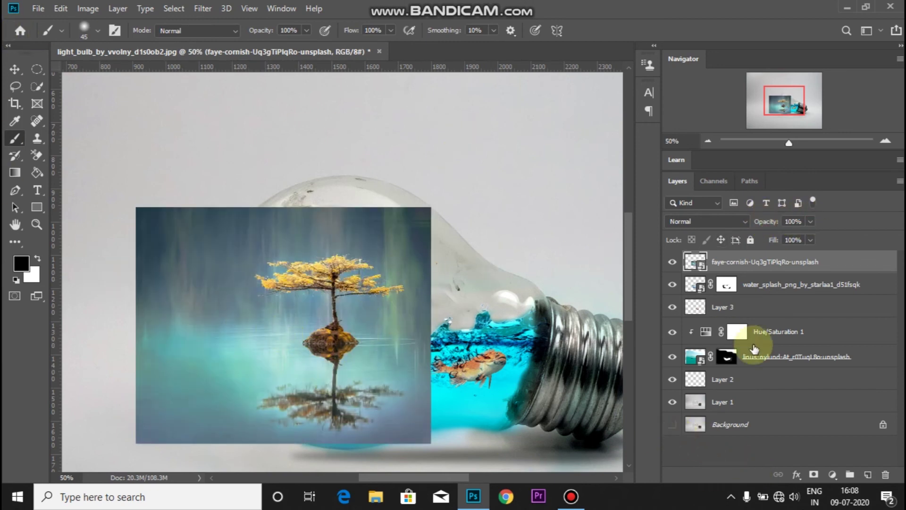
left_click(814, 475)
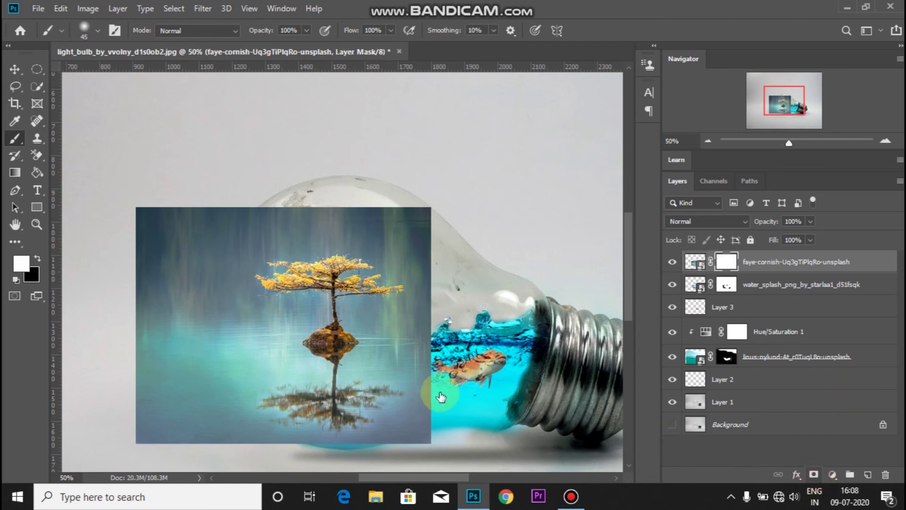
left_click(30, 91)
scroll(350, 321, "up", 1)
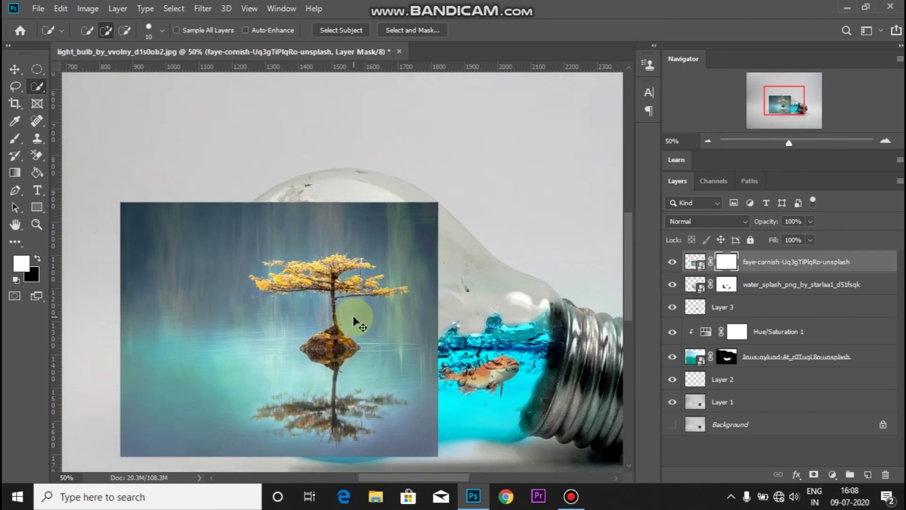
scroll(353, 316, "up", 2)
scroll(353, 316, "up", 2)
right_click(37, 86)
left_click(94, 99)
left_click(496, 94)
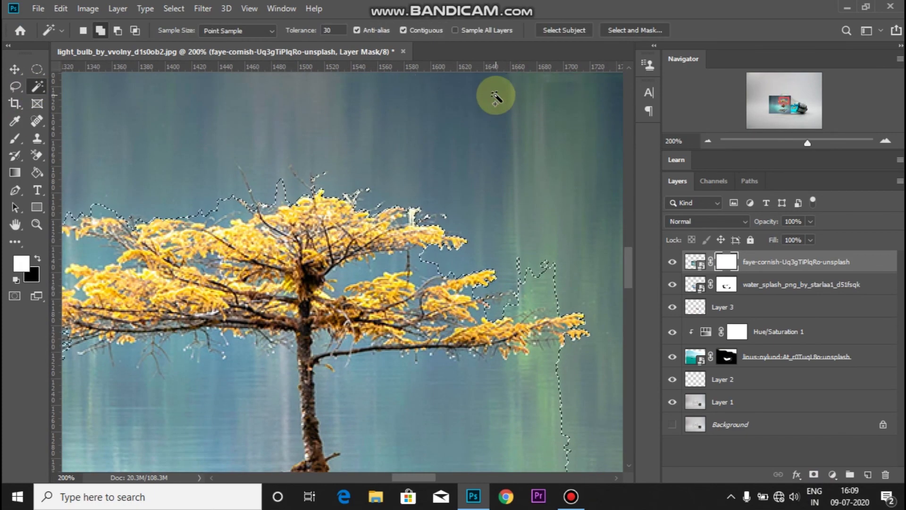
Refine the Magic Wand selection, dropping stray water and tightening around the tree and reflection.
scroll(121, 192, "down", 3)
scroll(216, 338, "down", 1)
left_click(404, 360, "alt")
left_click(374, 344, "alt")
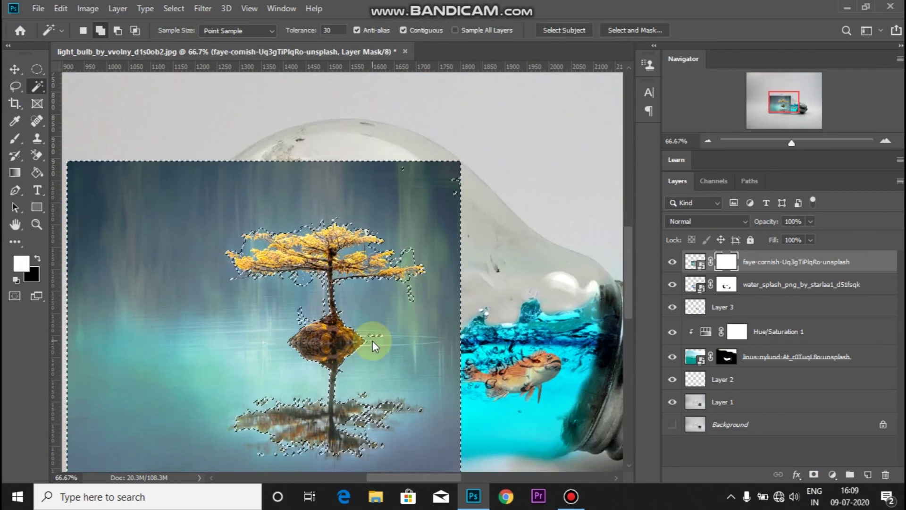
left_click(299, 314)
scroll(340, 293, "up", 2)
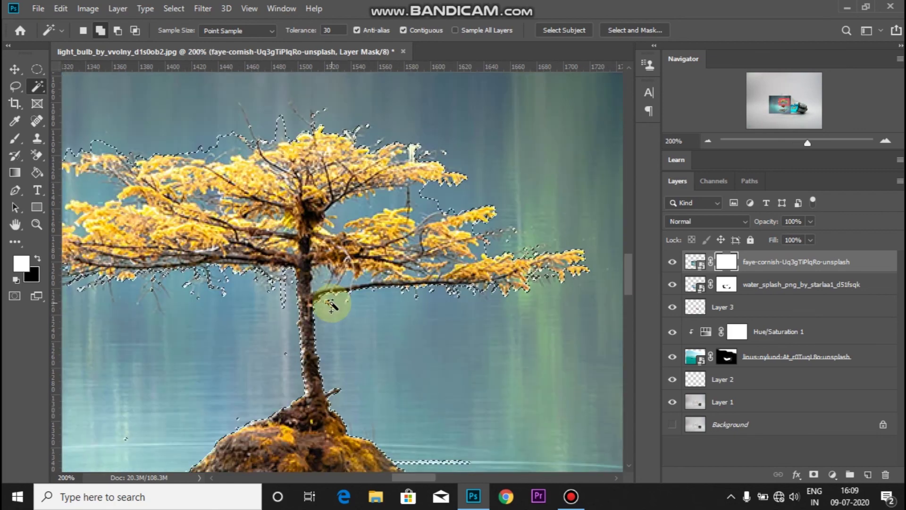
scroll(404, 476, "left", 2)
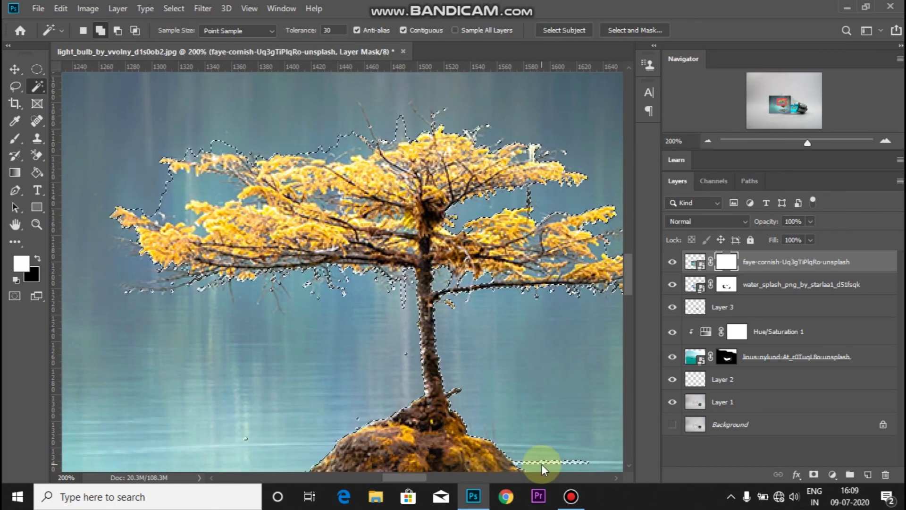
scroll(472, 470, "left", 3)
Add the tree's reflection to the selection with Quick Selection.
right_click(37, 86)
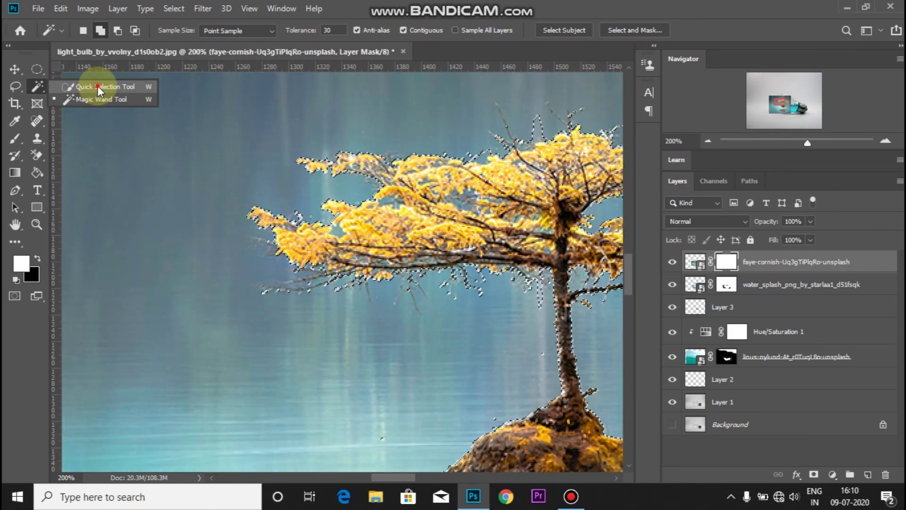
left_click(97, 86)
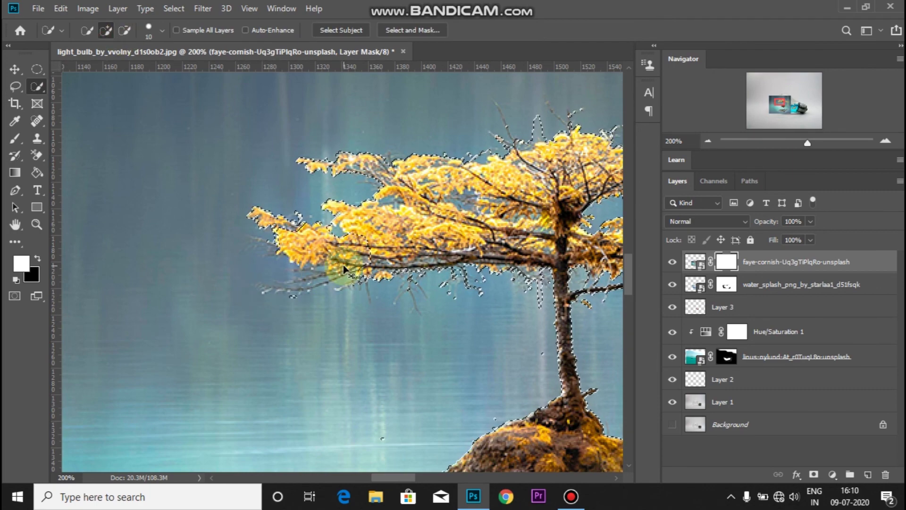
left_click_drag(387, 478, 420, 479)
key("ctrl+minus")
key("ctrl+minus")
key("ctrl+minus")
left_click(417, 394)
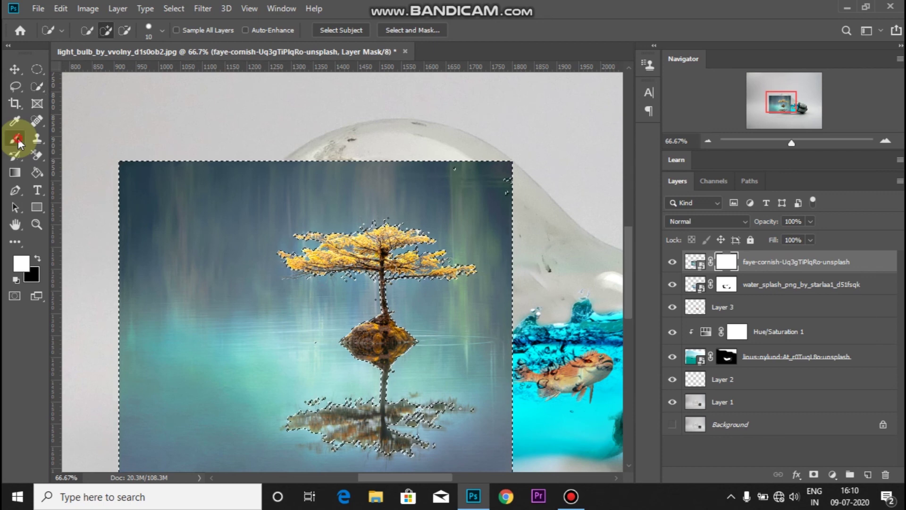
left_click(18, 138)
Paint black on the tree layer mask with a 100 px brush to hide the photo's background.
left_click(38, 256)
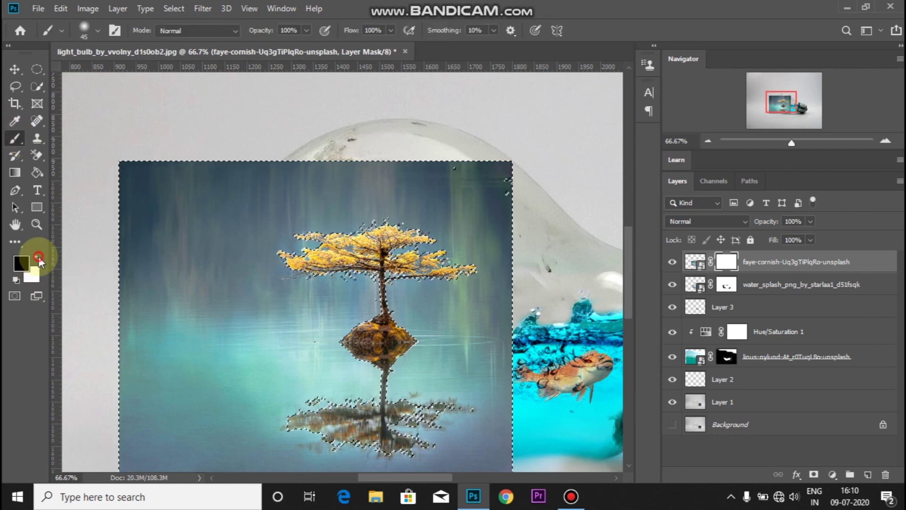
left_click(115, 184)
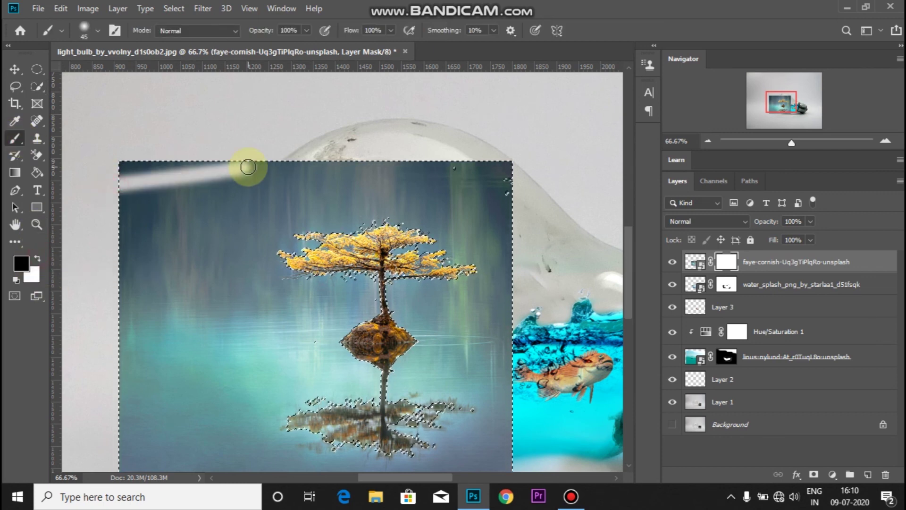
left_click_drag(248, 166, 129, 185)
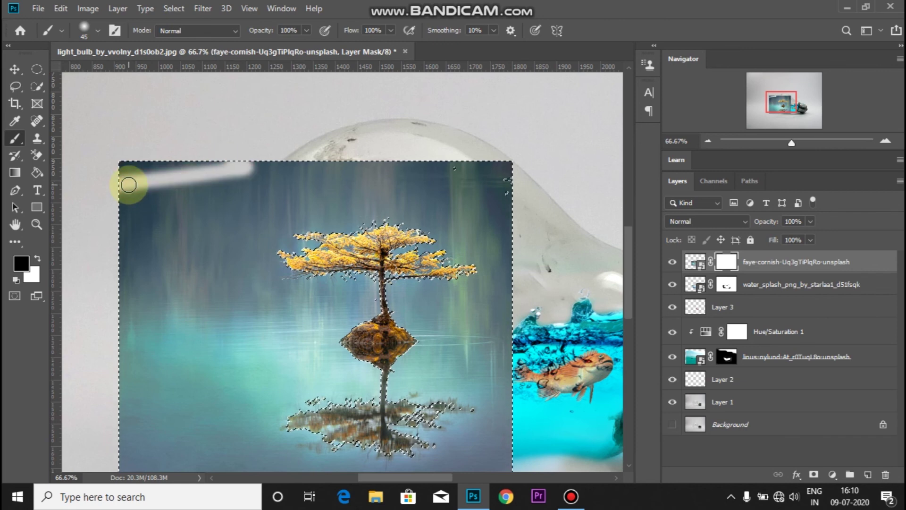
key("bracketright")
key("bracketright")
key("bracketright")
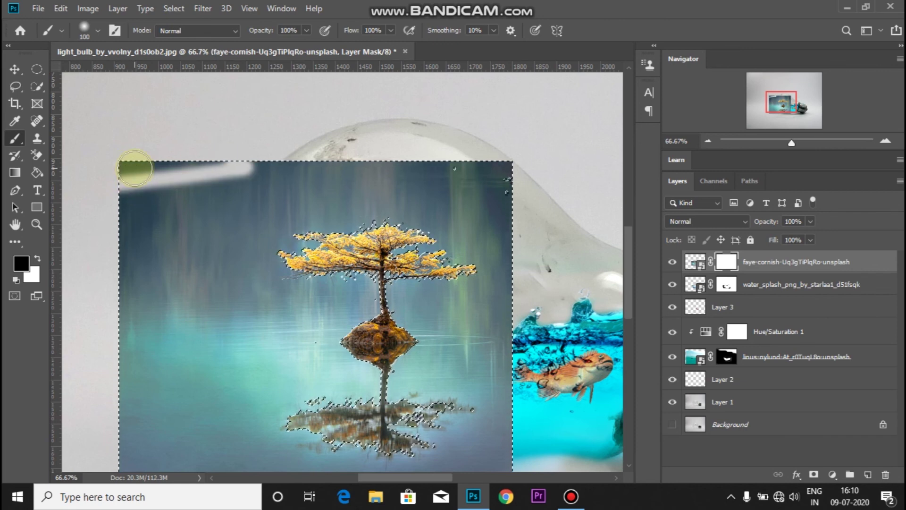
key("ctrl+minus")
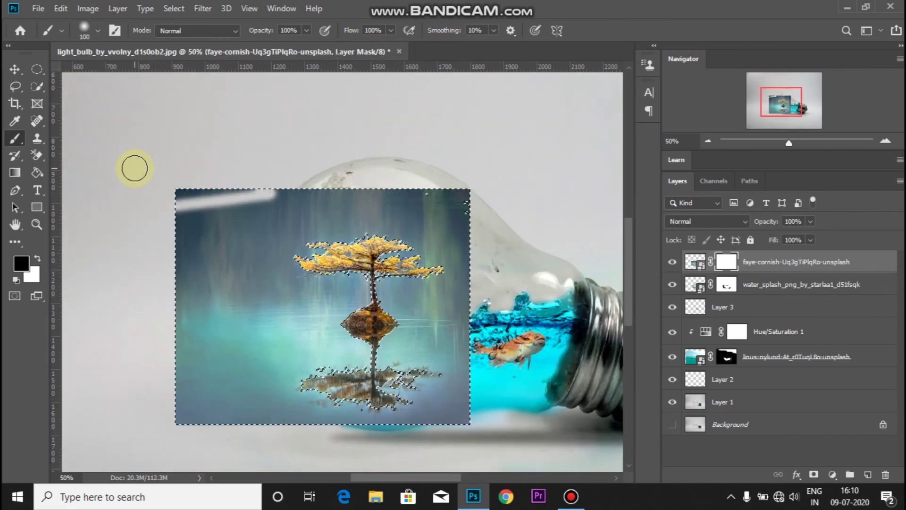
mouse_move(232, 174)
left_mouse_down()
mouse_move(183, 198)
mouse_move(546, 199)
mouse_move(178, 208)
mouse_move(105, 278)
mouse_move(236, 331)
mouse_move(121, 410)
mouse_move(426, 398)
mouse_move(388, 267)
left_mouse_up()
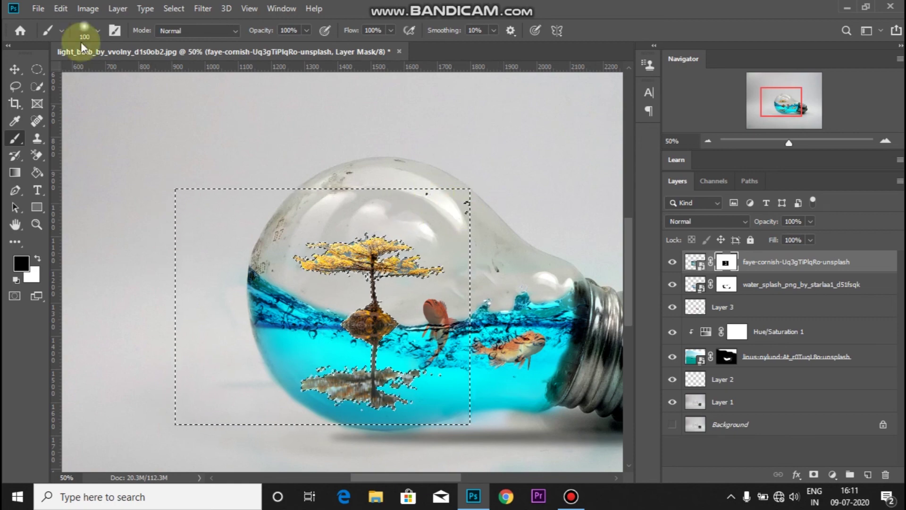
left_click(174, 8)
key("Escape")
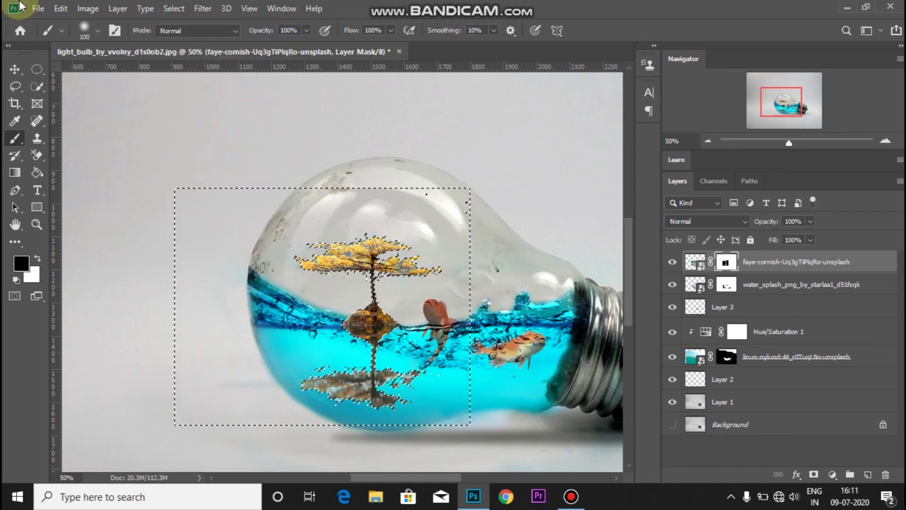
Deselect, then Background-Erase the blue sky gaps inside the tree's branches on its layer pixels.
key("ctrl+d")
scroll(377, 334, "up", 3)
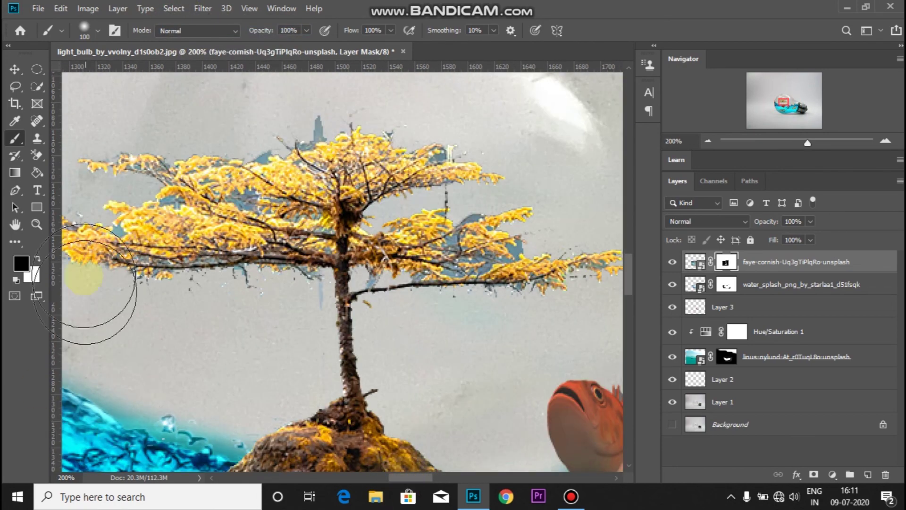
right_click(37, 155)
left_click(89, 162)
left_click(729, 263)
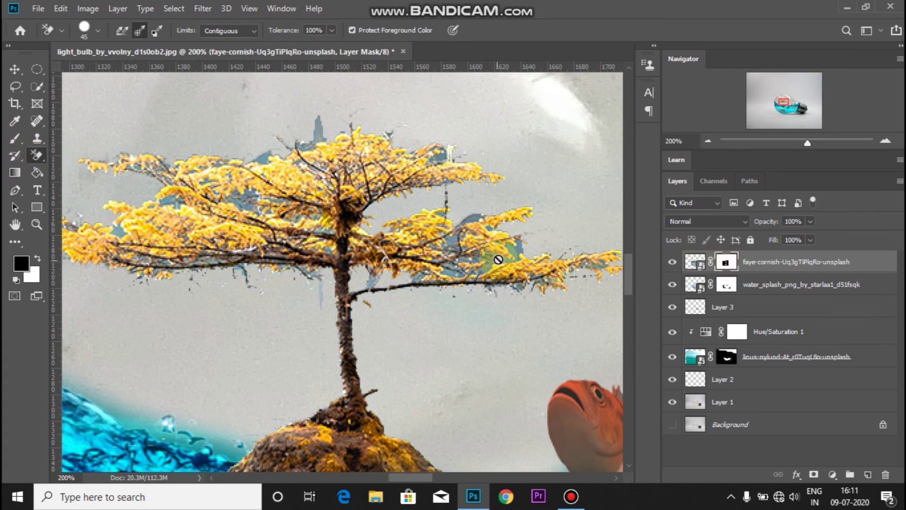
left_click(695, 262)
left_click_drag(460, 236, 441, 226)
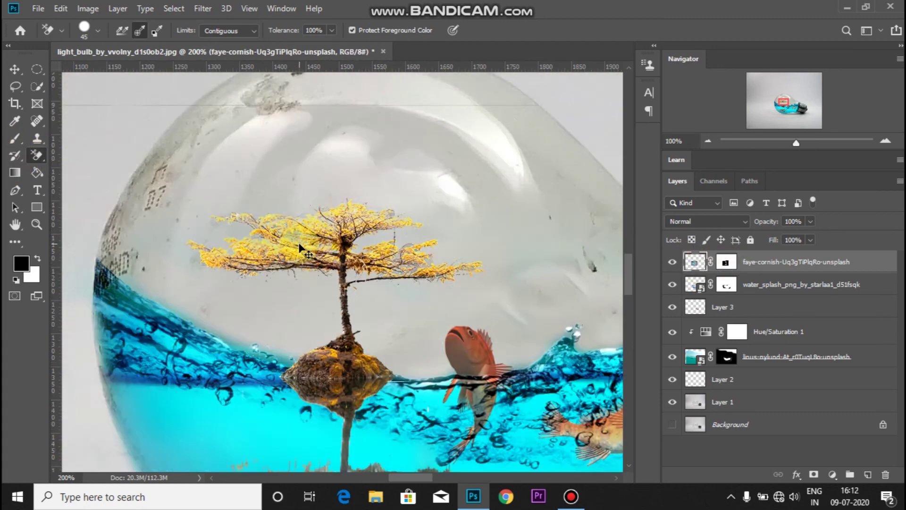
scroll(191, 307, "down", 10)
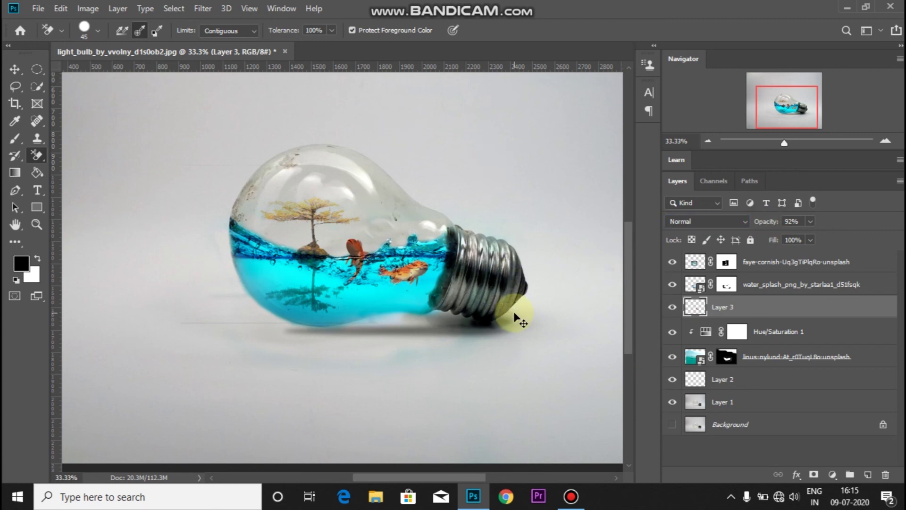
key("ctrl+minus")
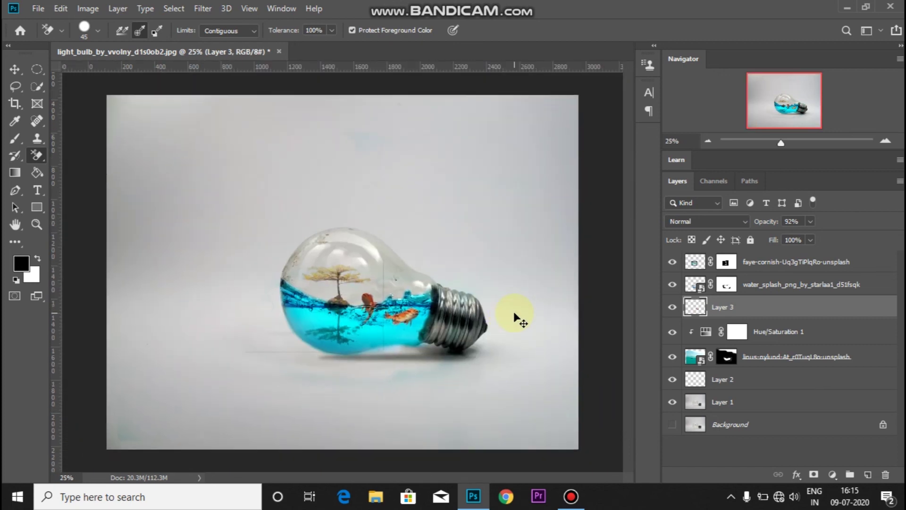
key("ctrl+minus")
key("ctrl+plus")
key("ctrl+plus")
key("ctrl+plus")
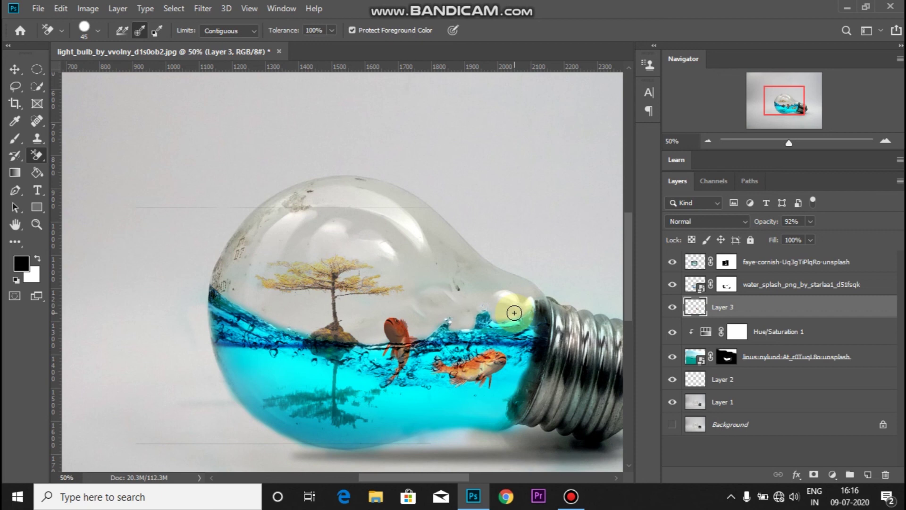
key("ctrl+minus")
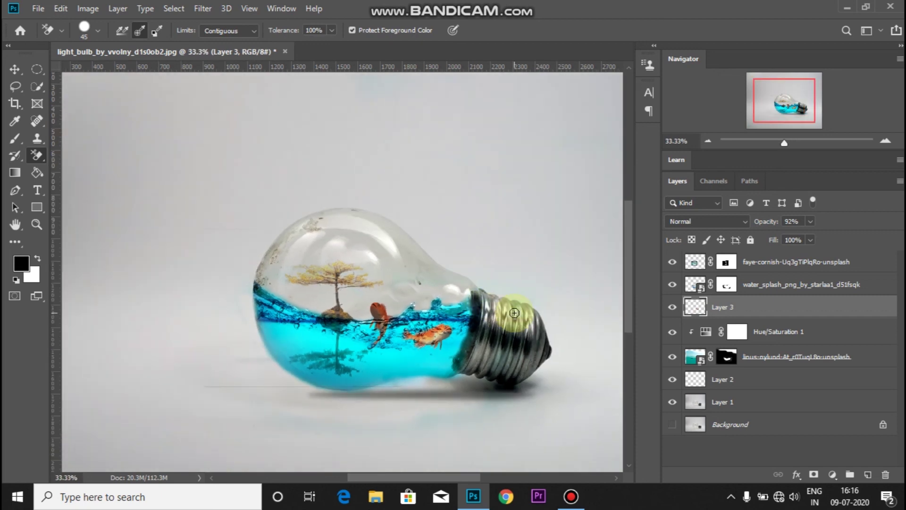